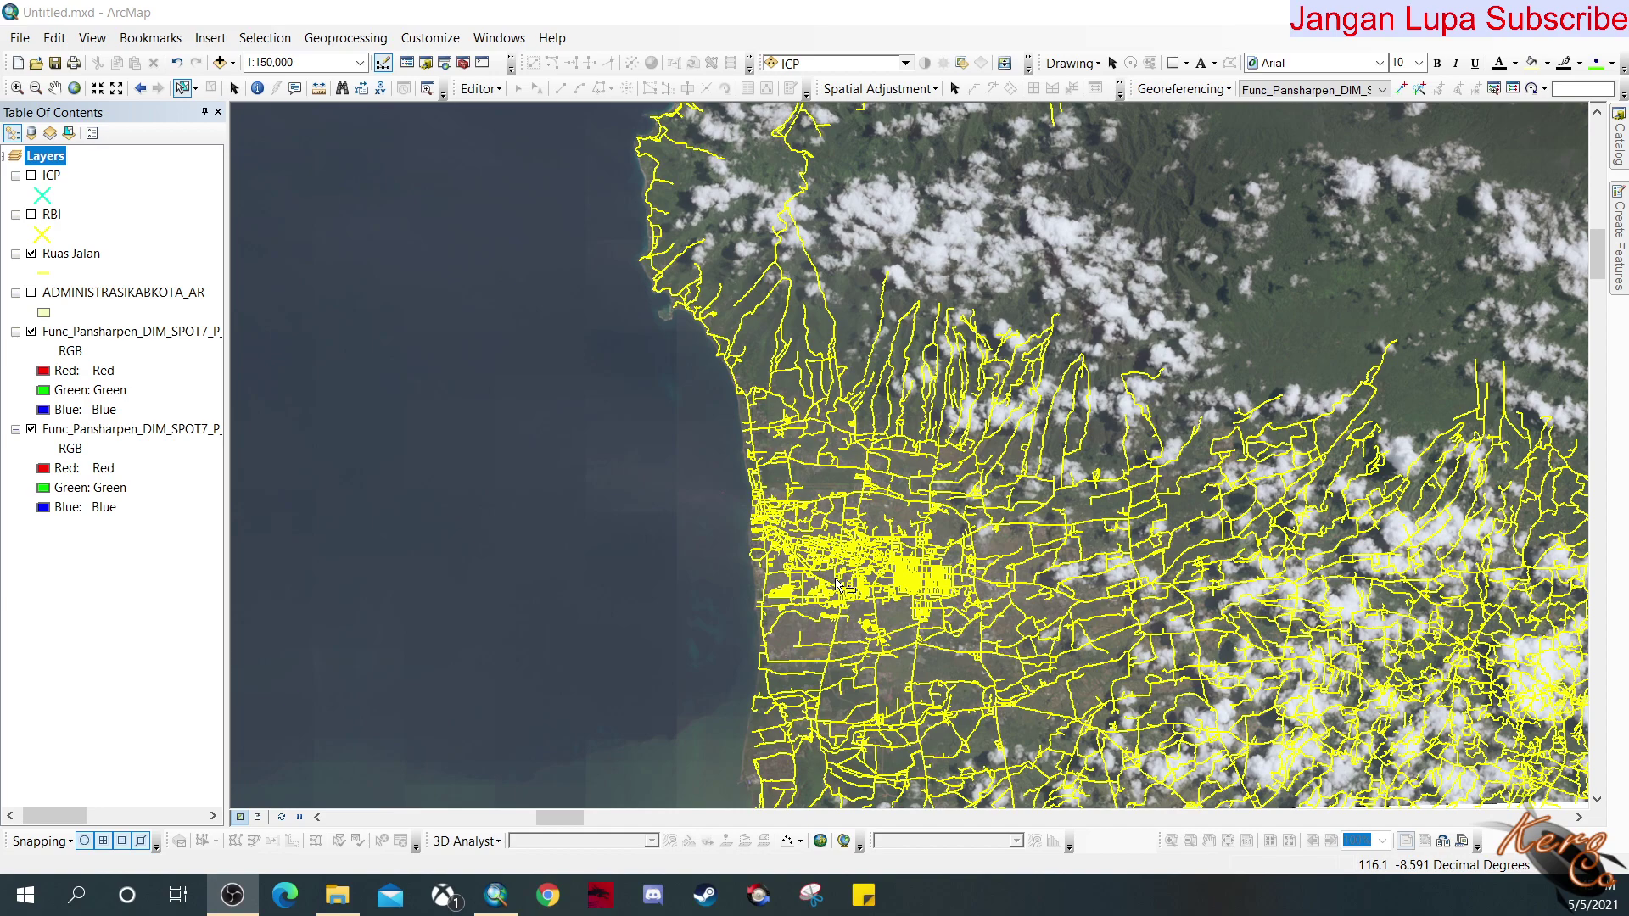
Hide the upper of the two Func_Pansharpen_DIM_SPOT7 satellite image layers.
scroll(839, 582, down, 1)
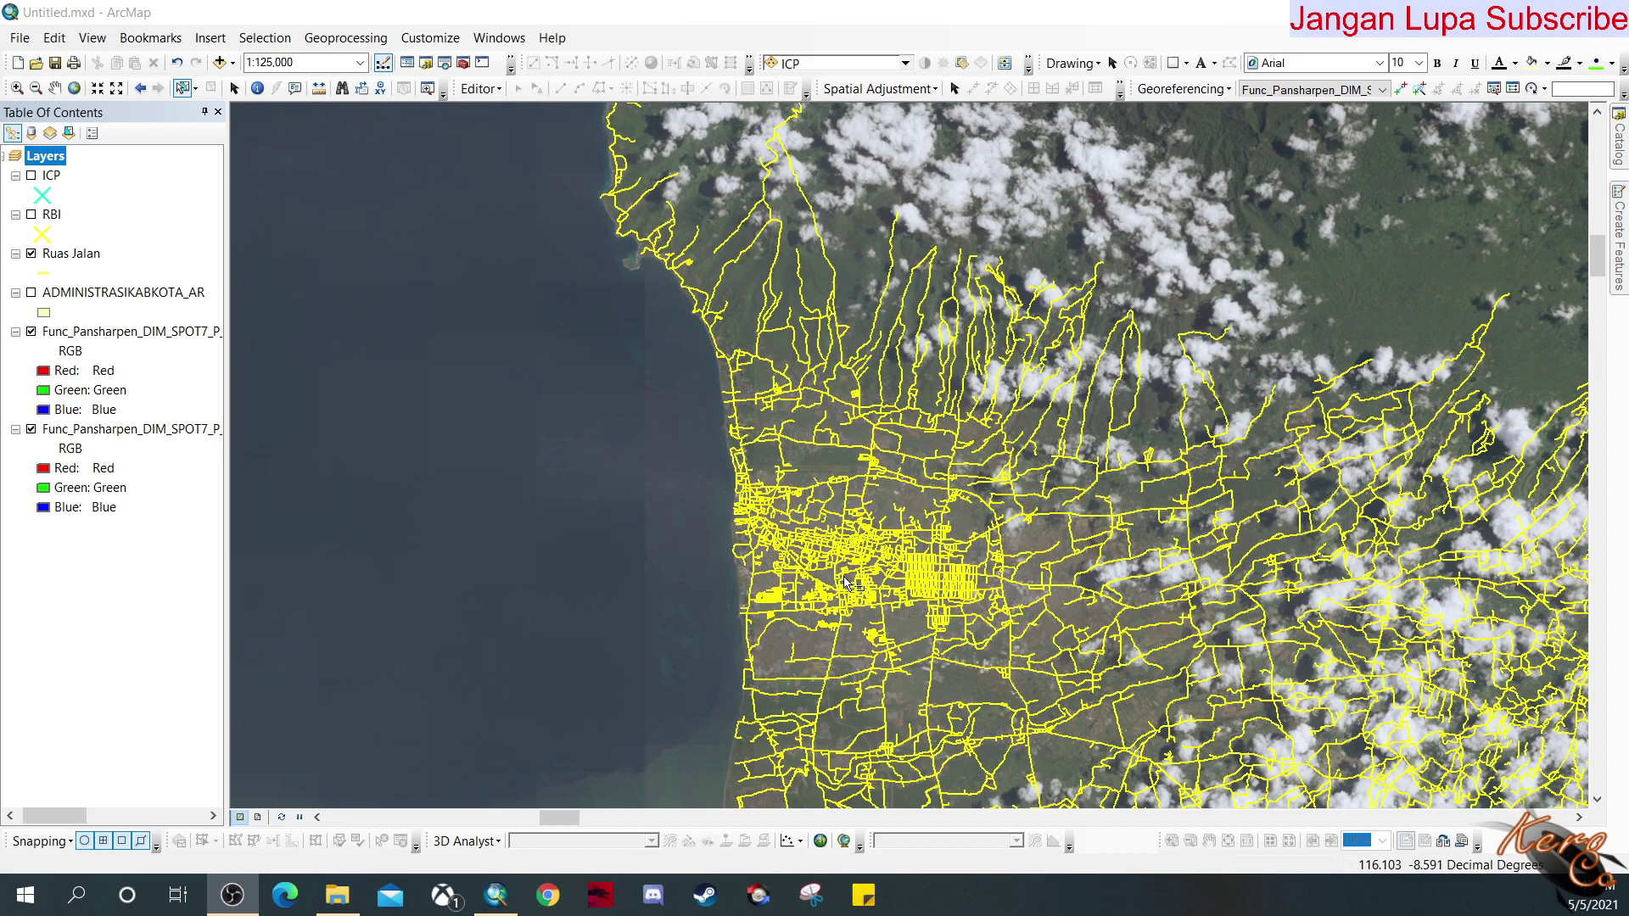
scroll(848, 577, down, 2)
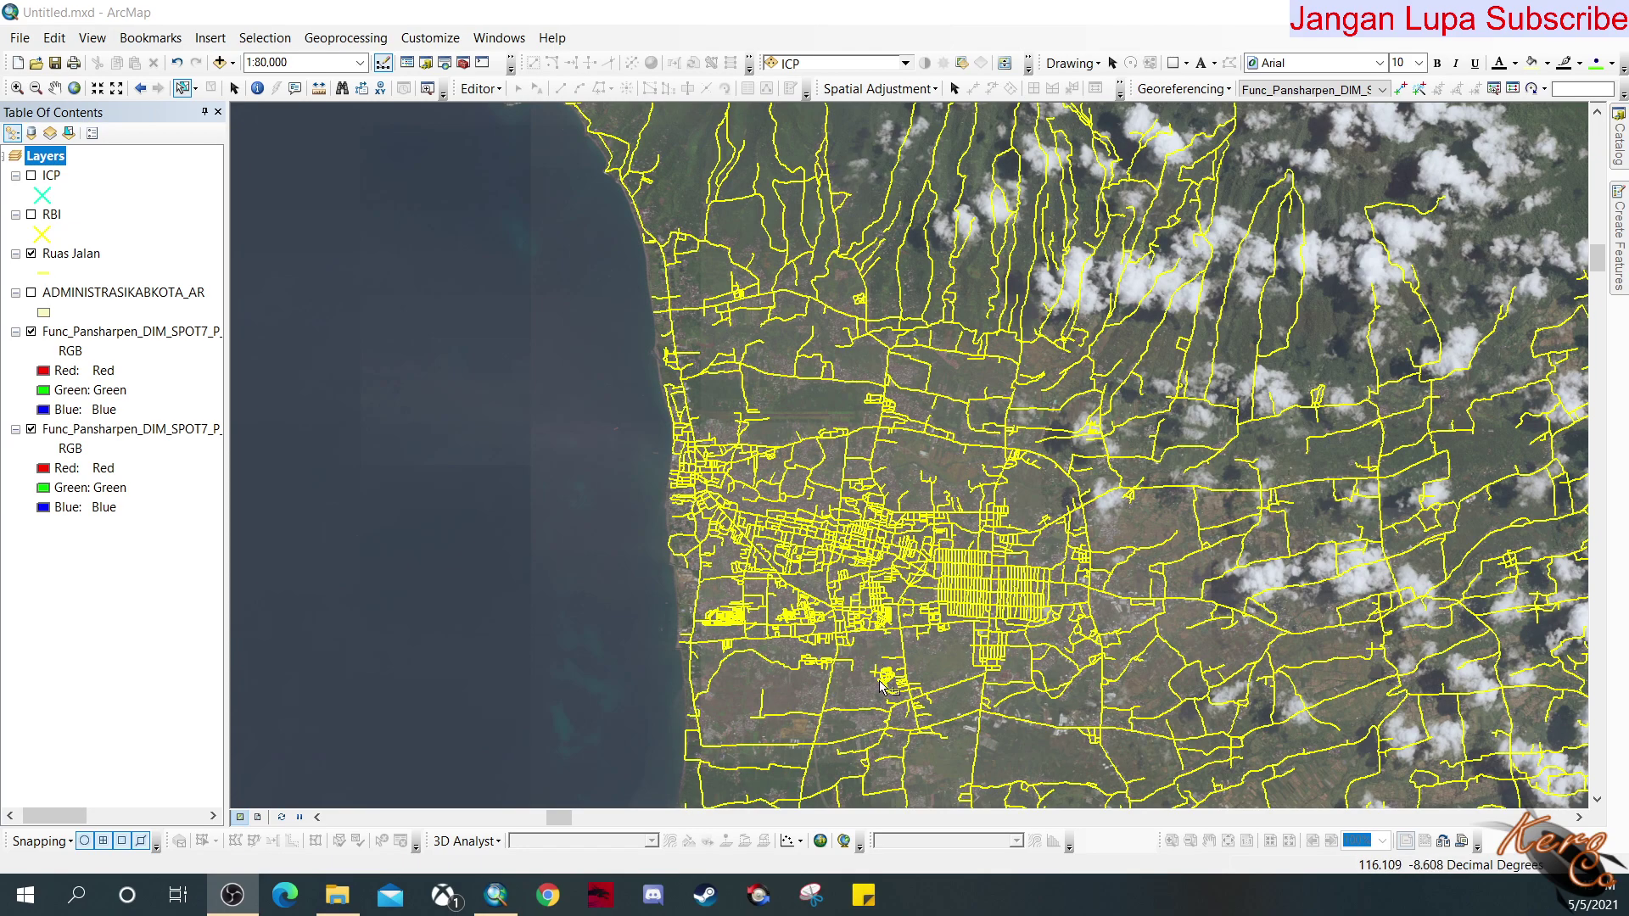
drag(870, 687, 867, 618)
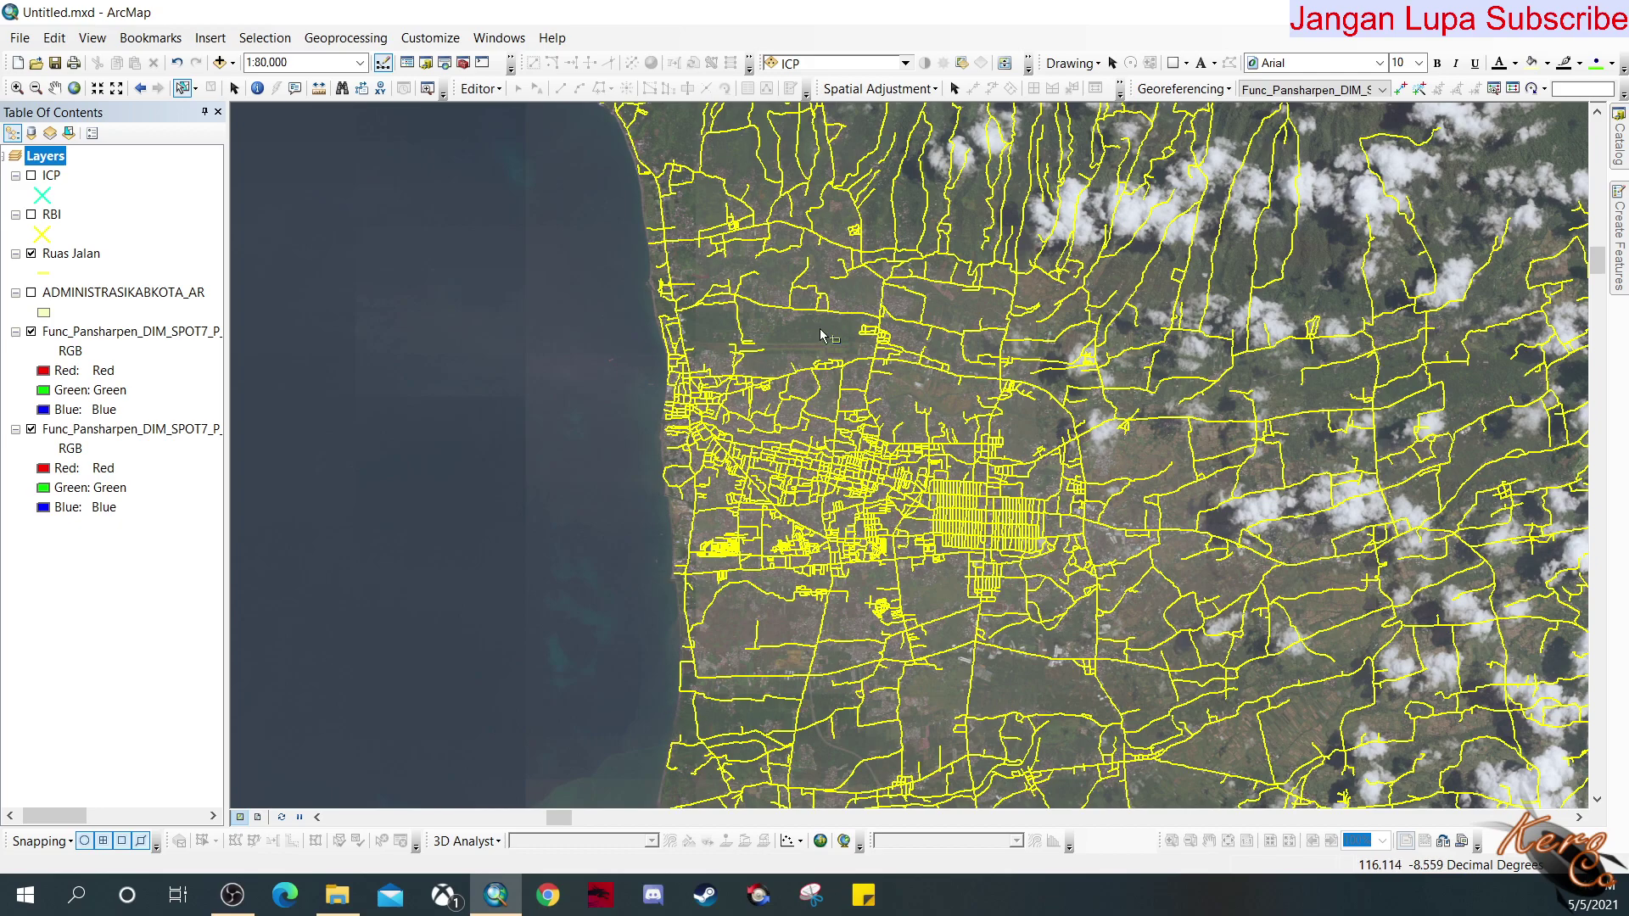
scroll(597, 344, down, 4)
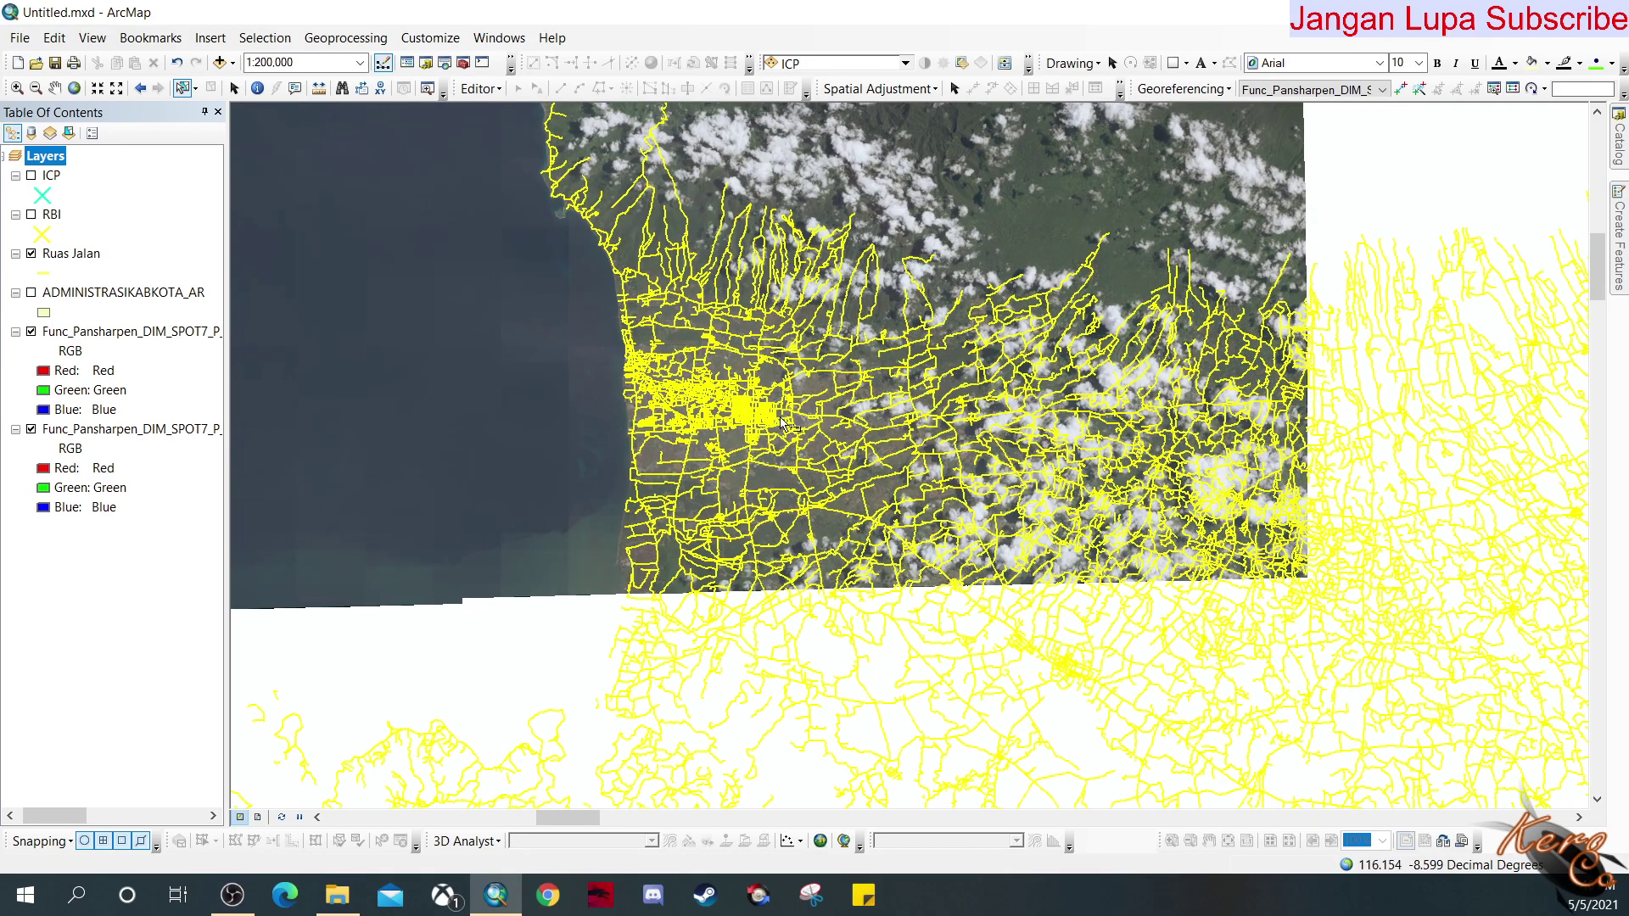
scroll(802, 433, up, 2)
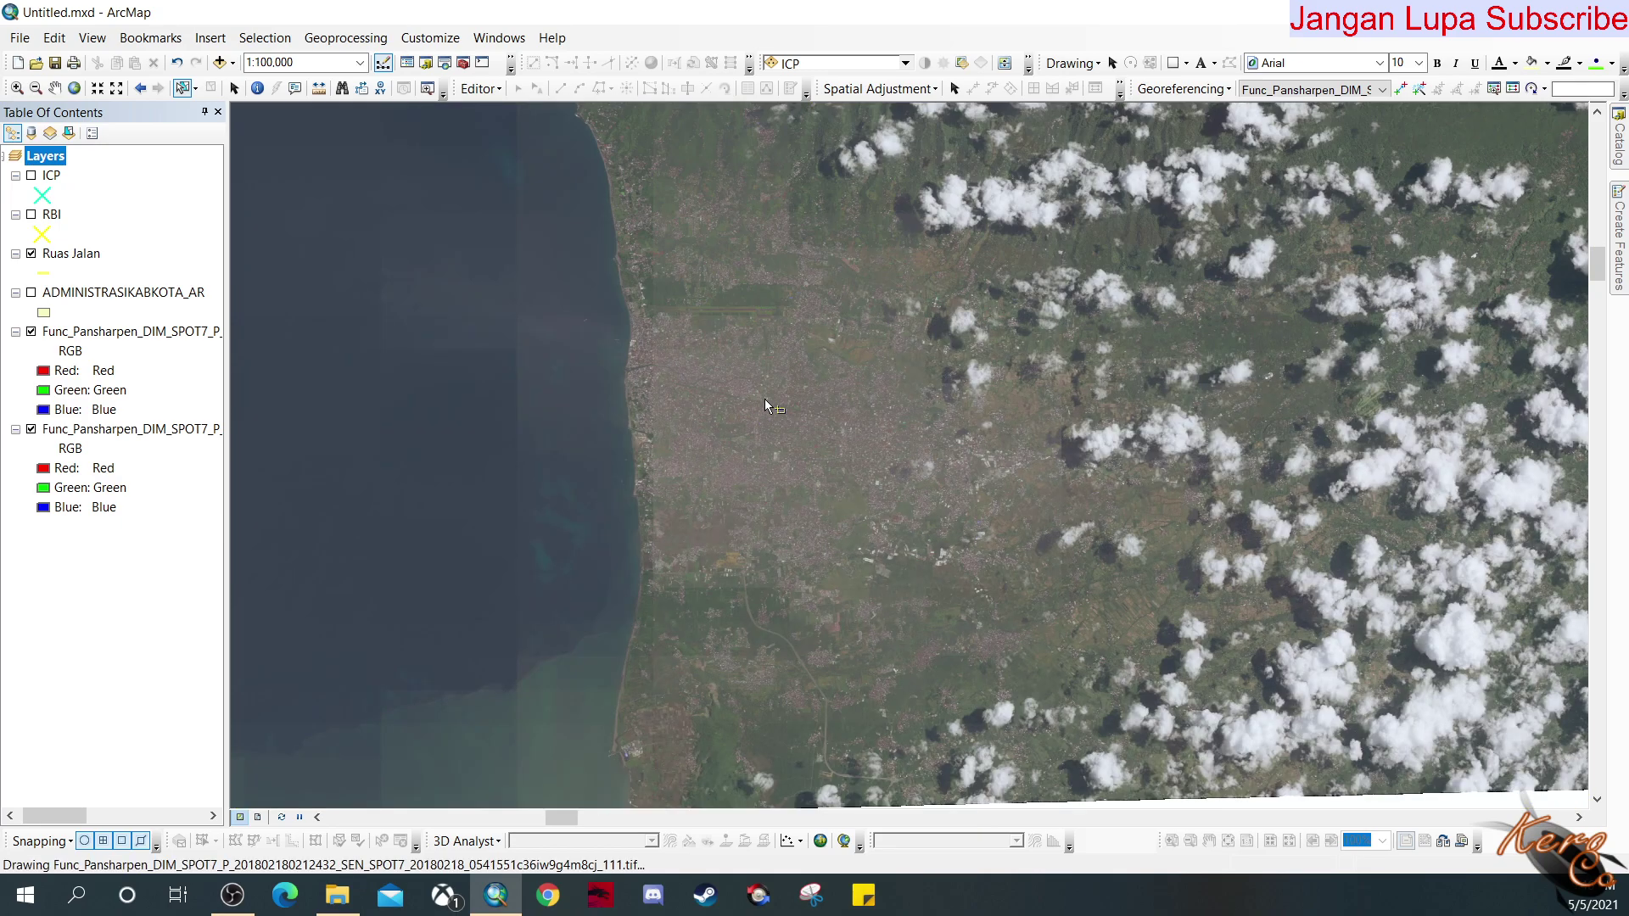
click(31, 332)
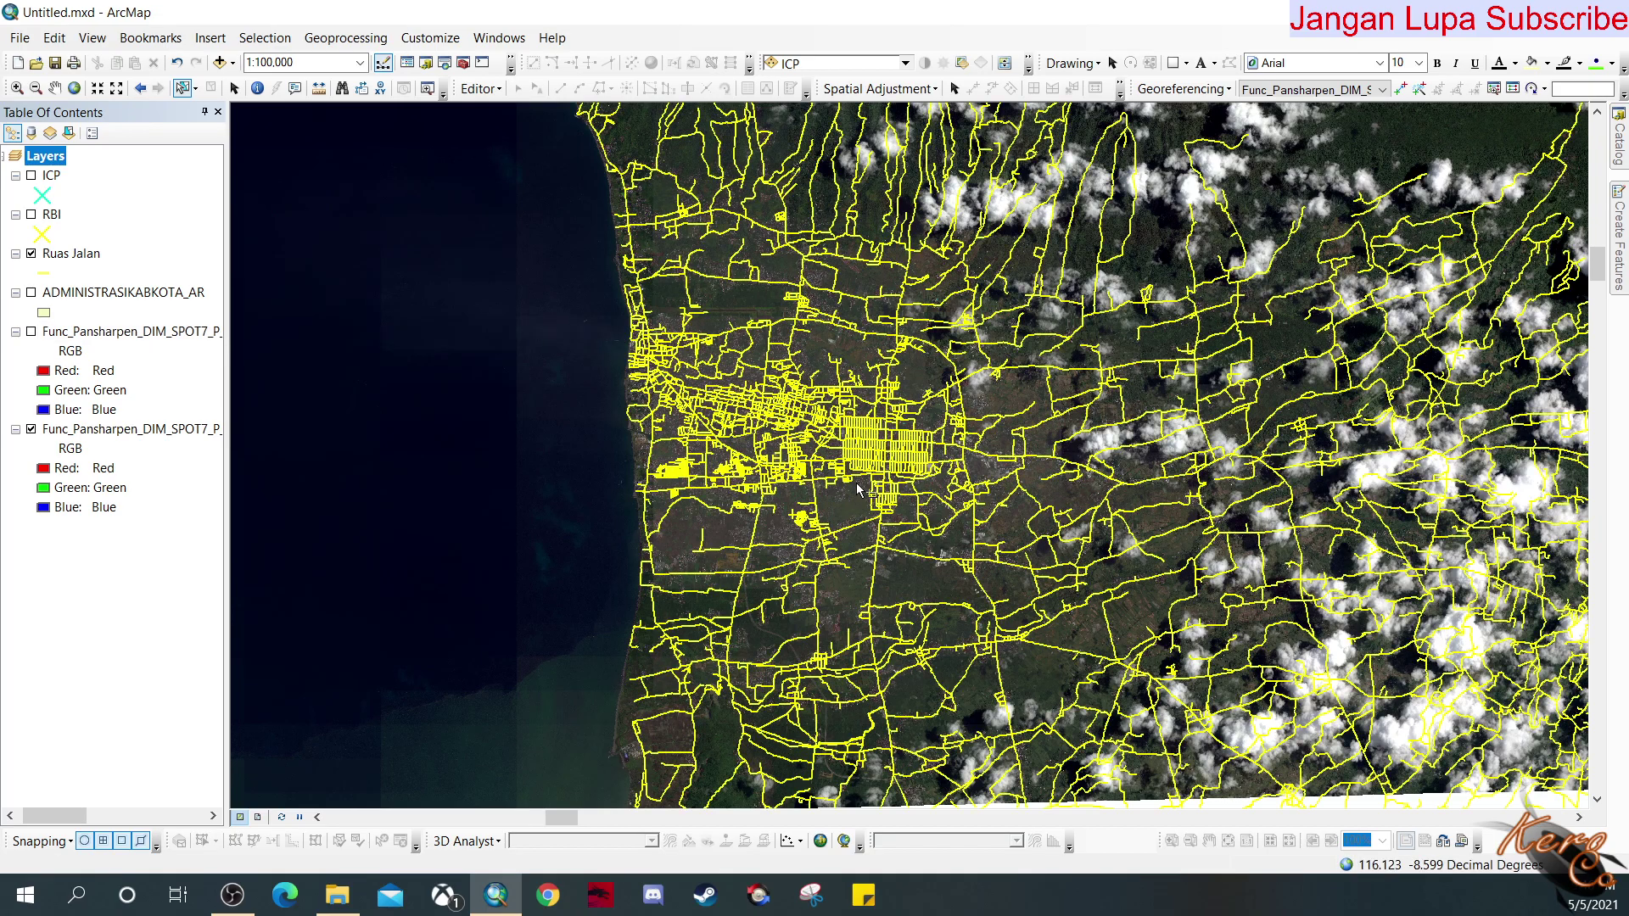
Examine the Ruas Jalan road network over the satellite image around the dense coastal city and the area inland of it.
drag(848, 472, 555, 475)
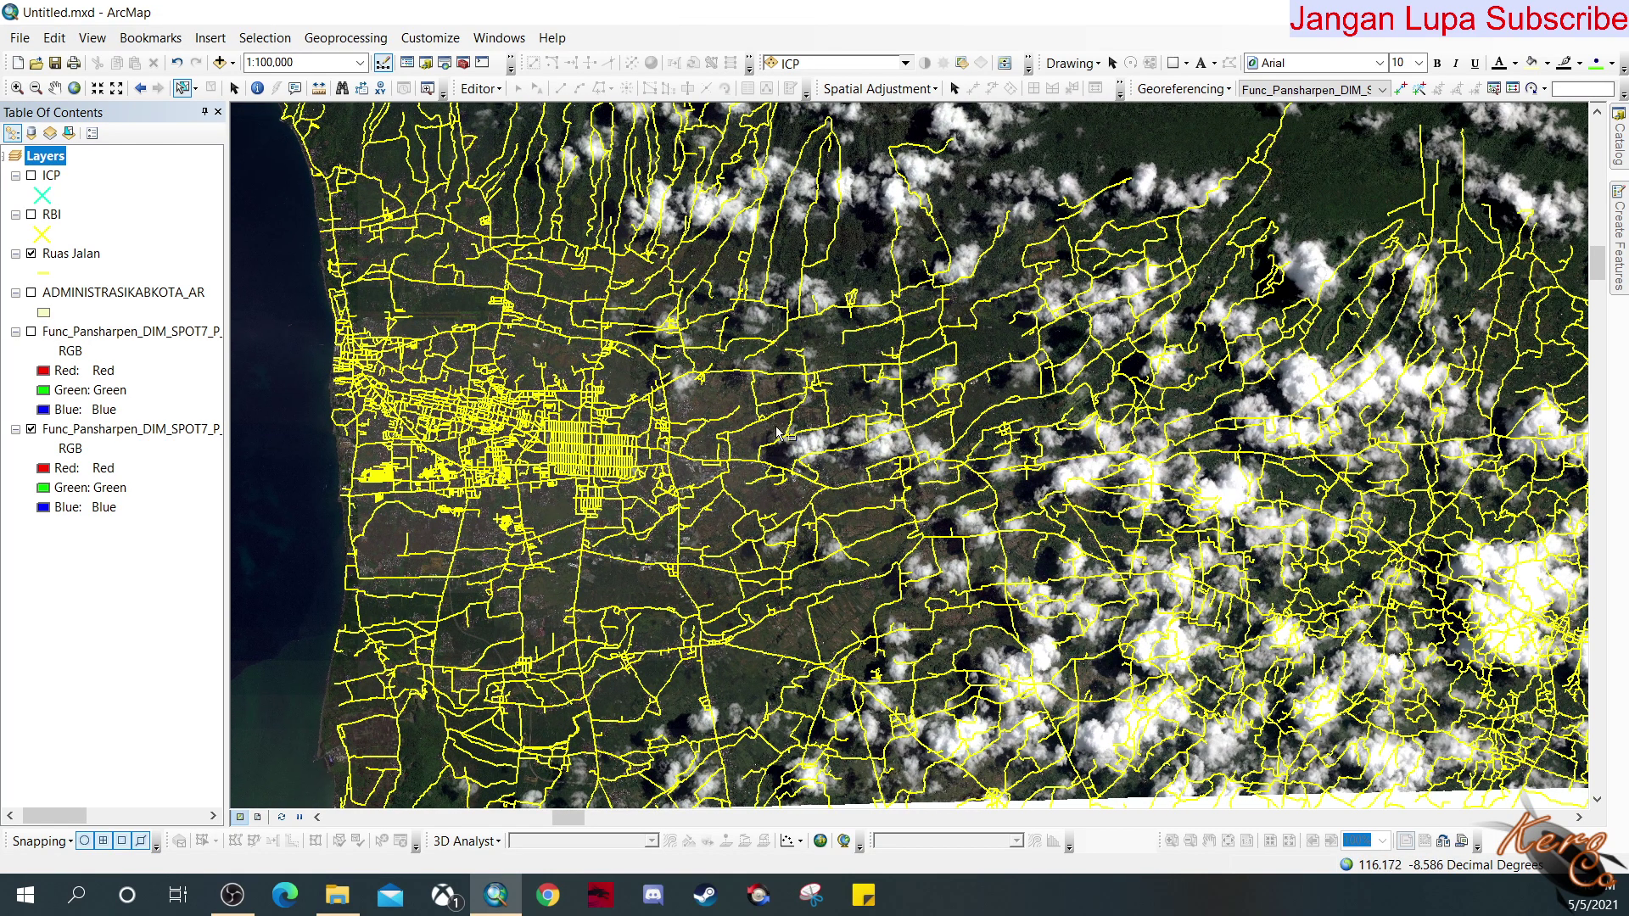
drag(439, 493, 787, 524)
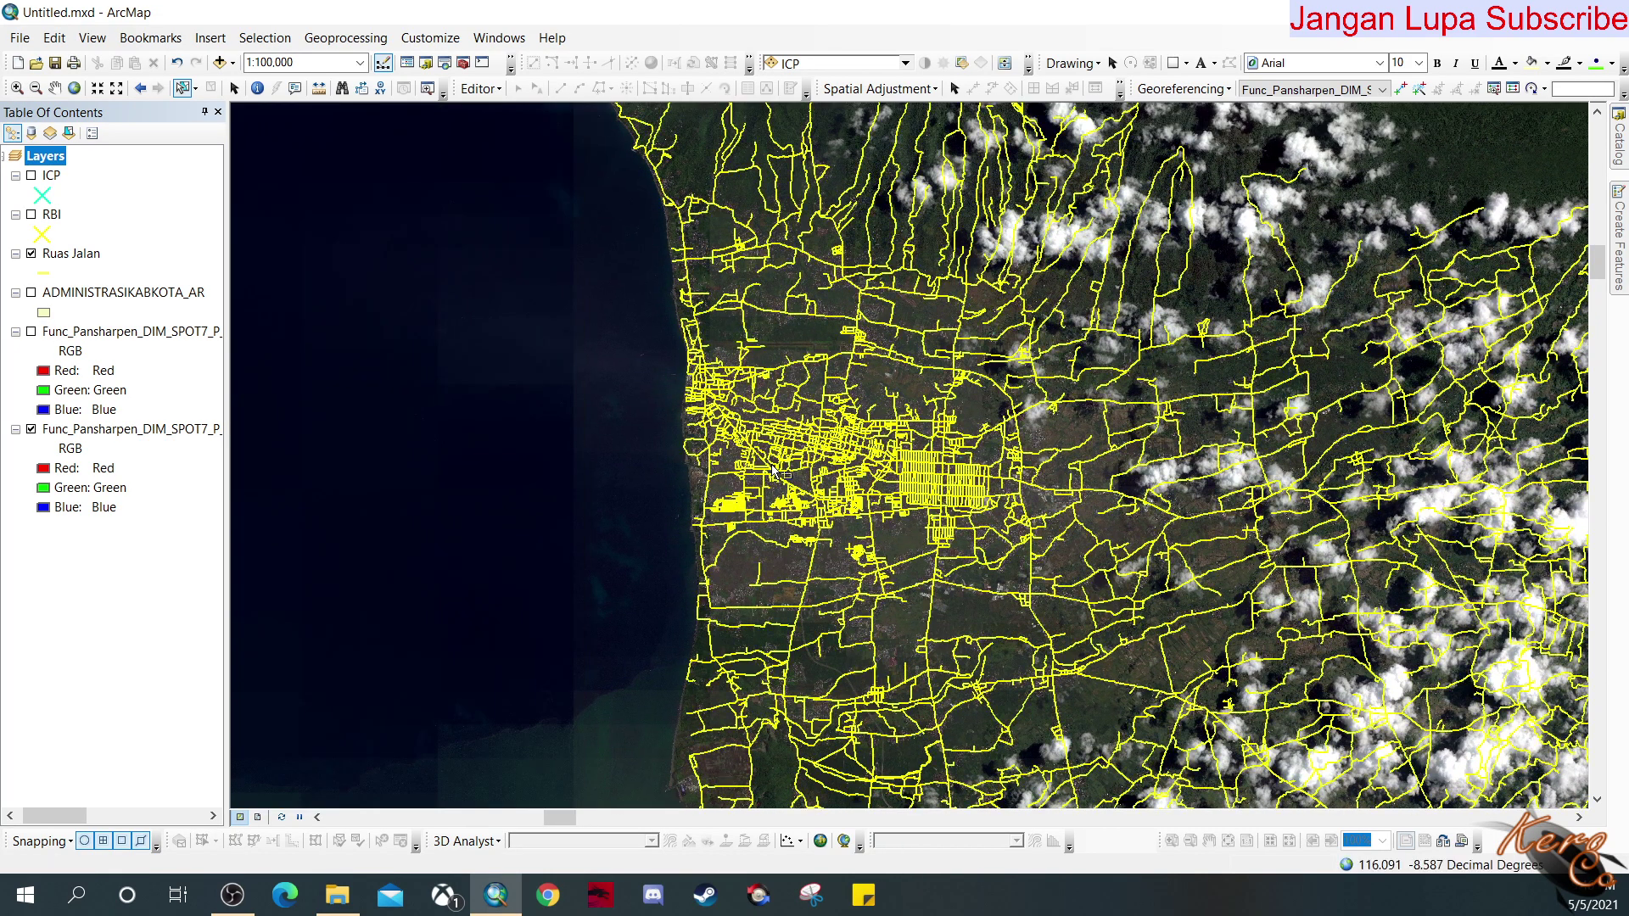
scroll(879, 496, down, 2)
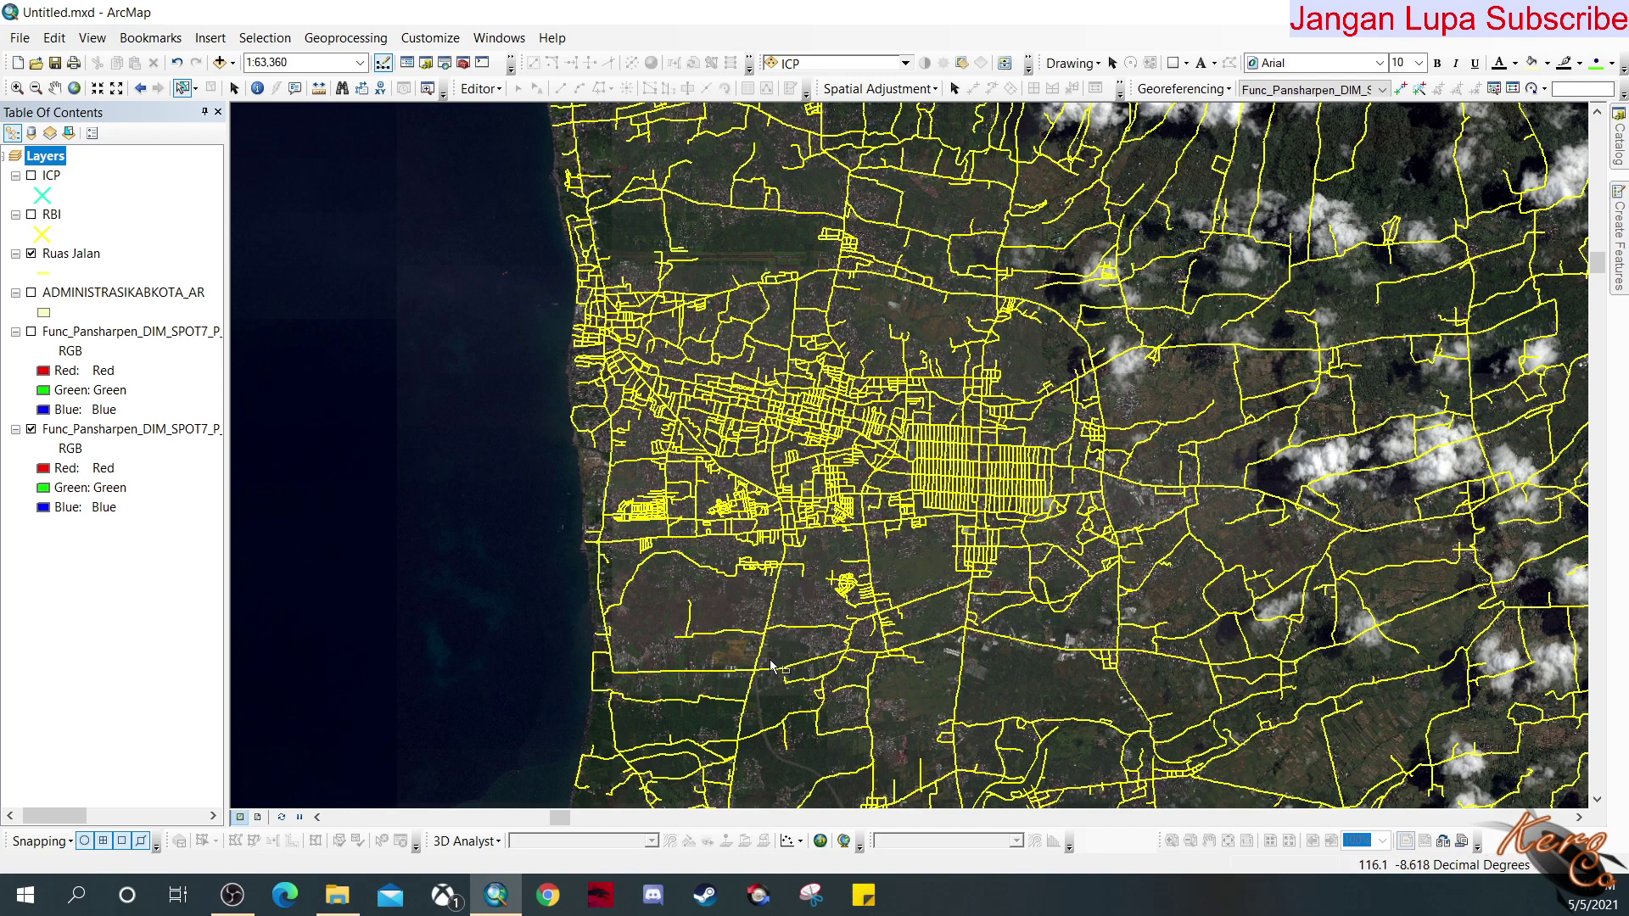
drag(735, 669, 837, 667)
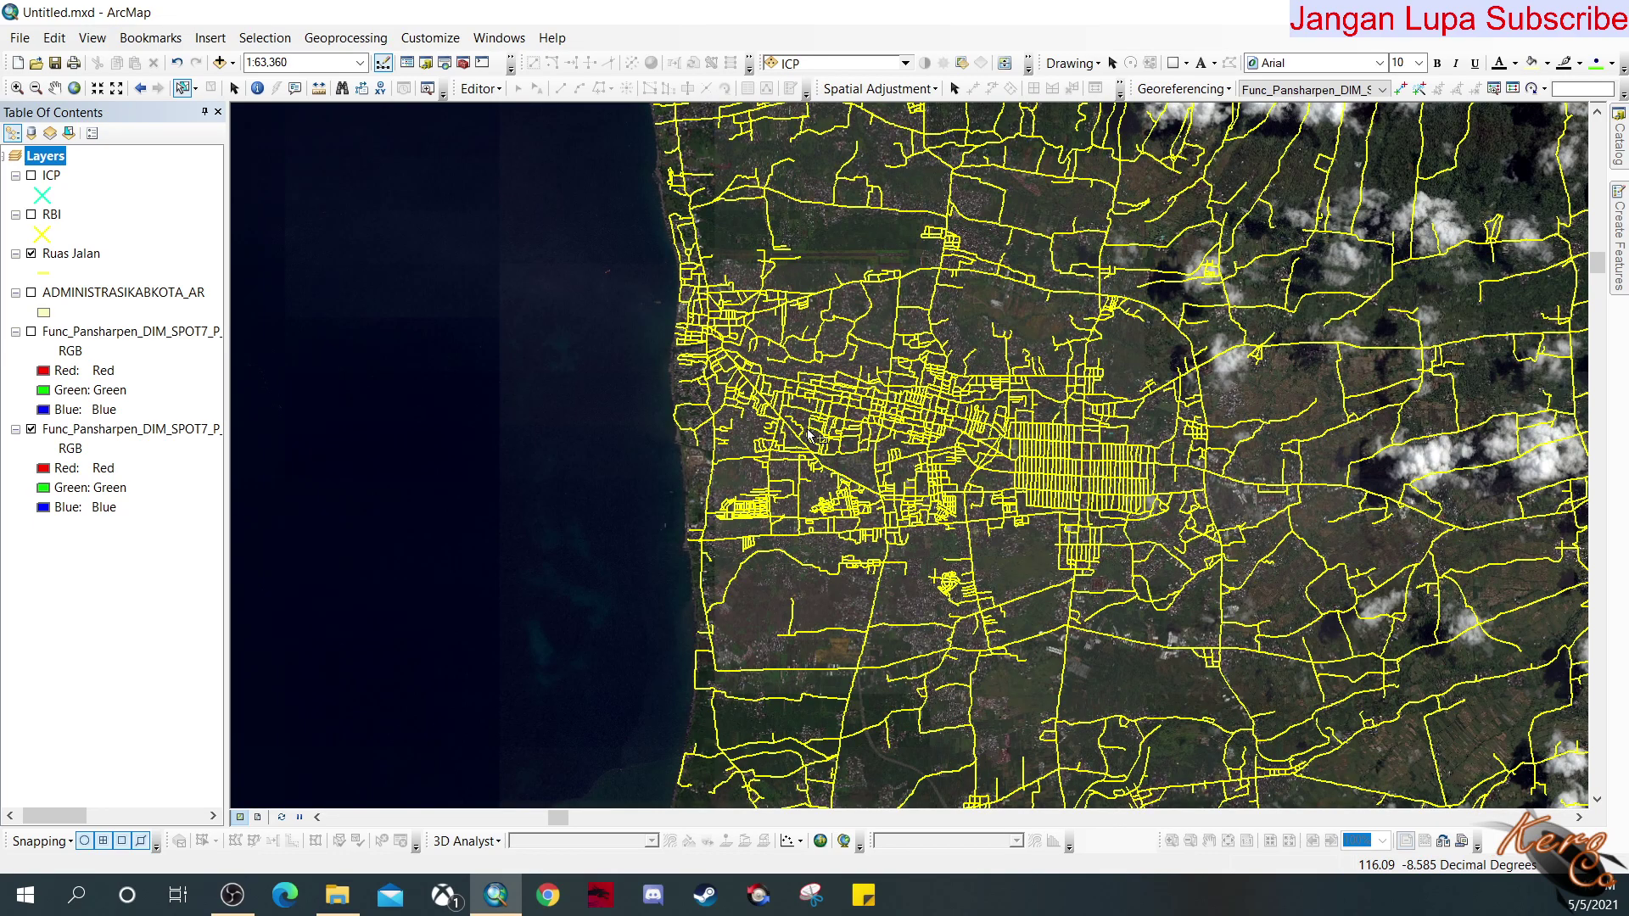
scroll(807, 430, up, 1)
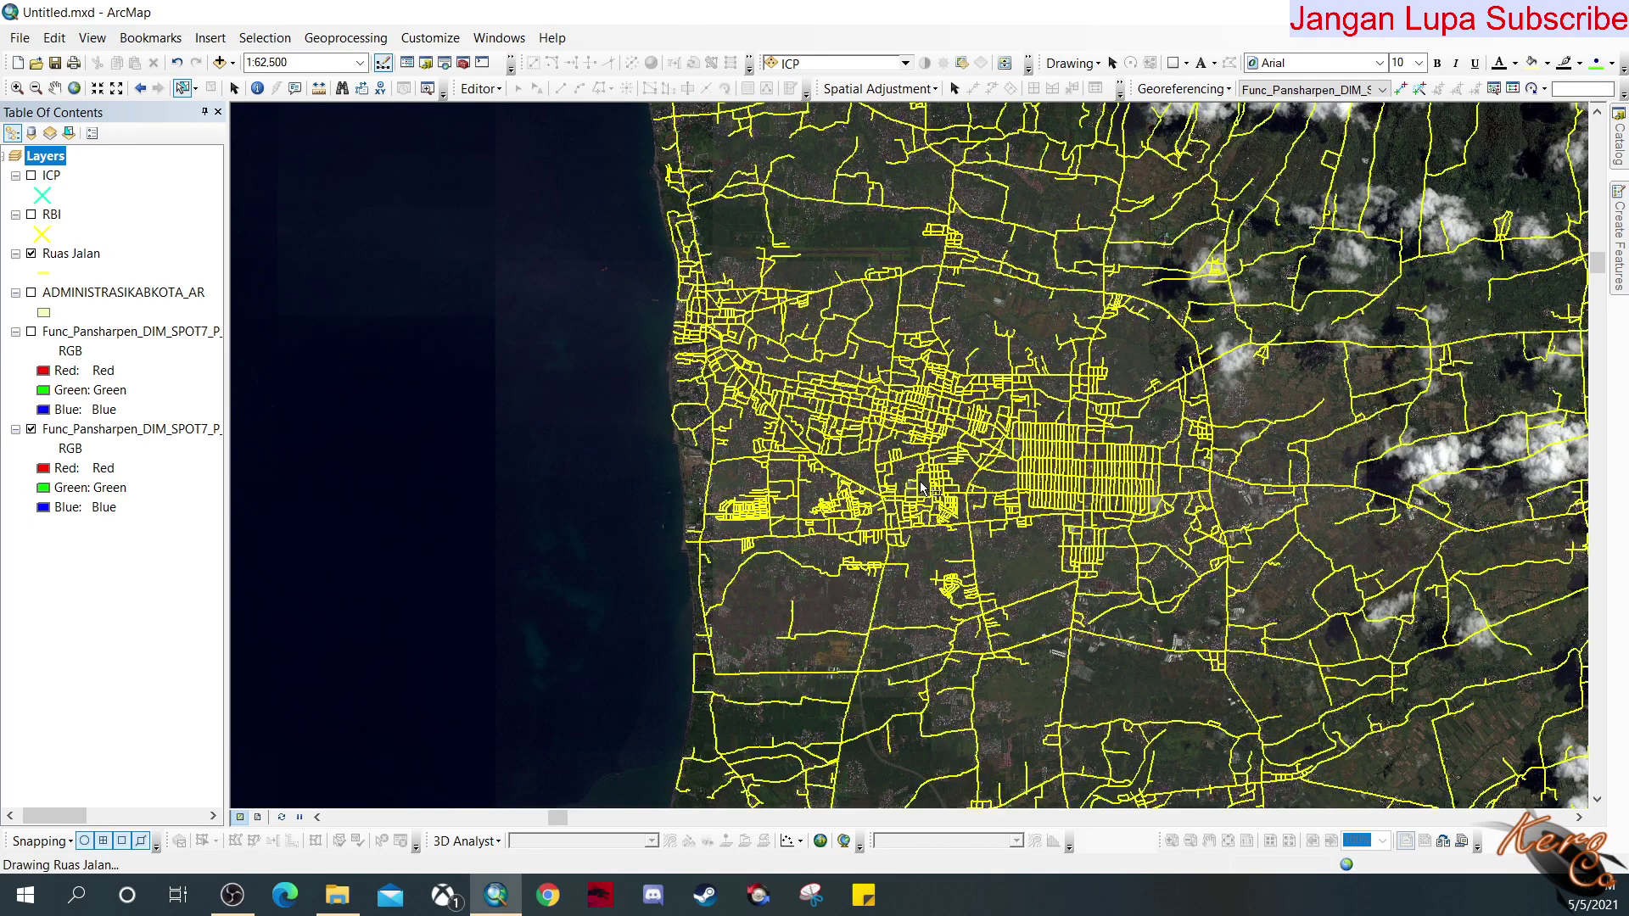
scroll(929, 491, up, 1)
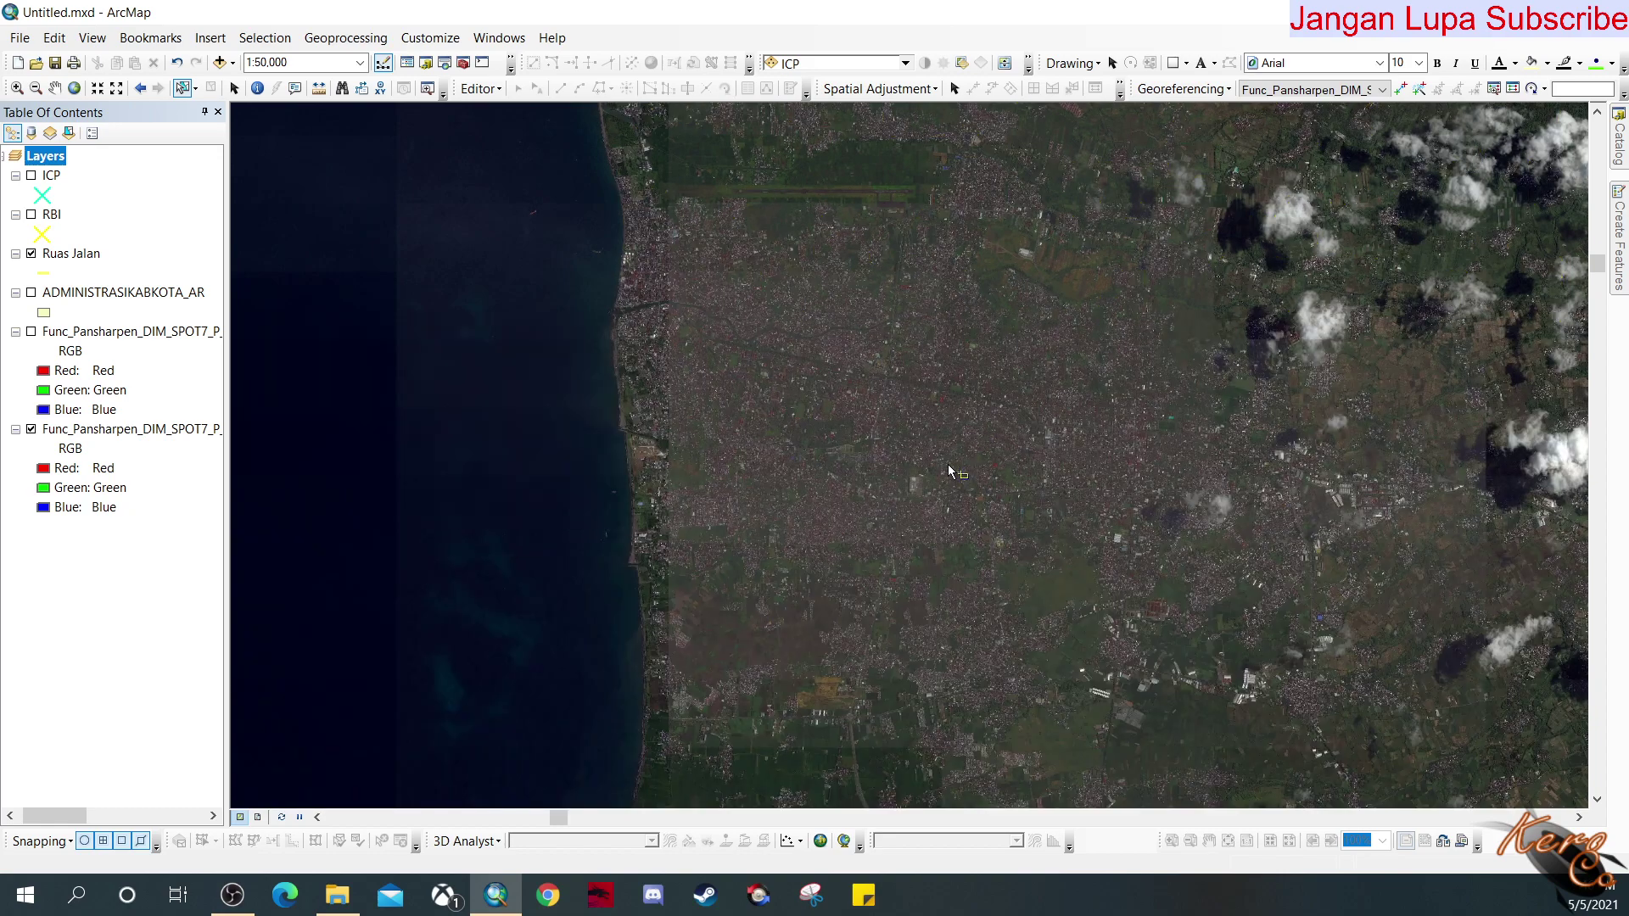
drag(803, 573, 682, 515)
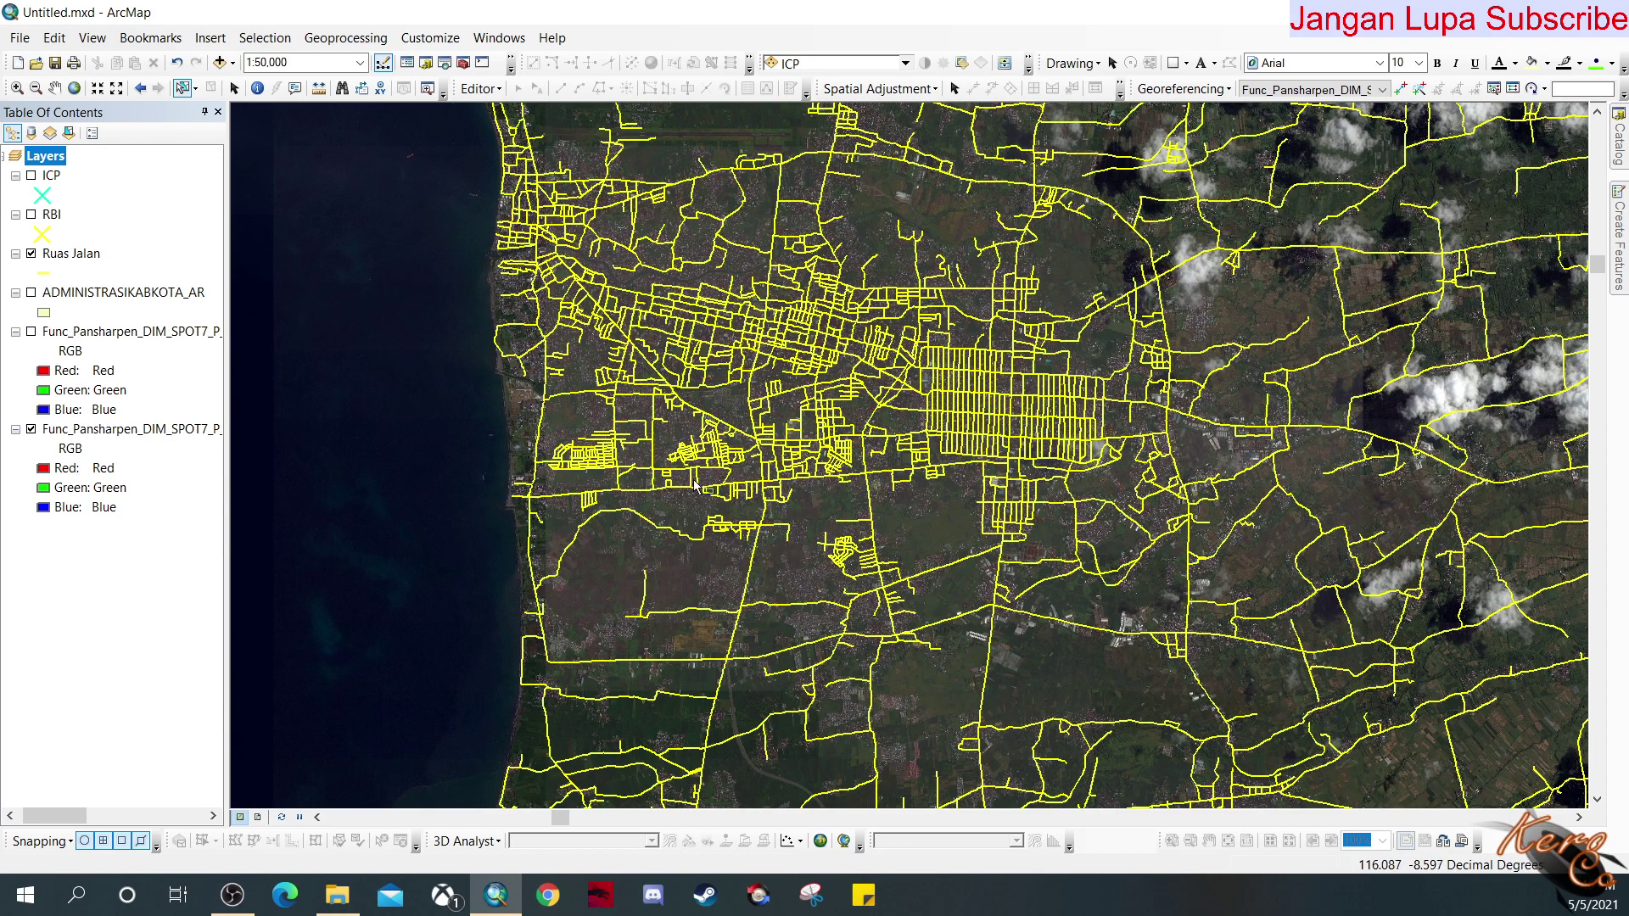
scroll(686, 536, up, 1)
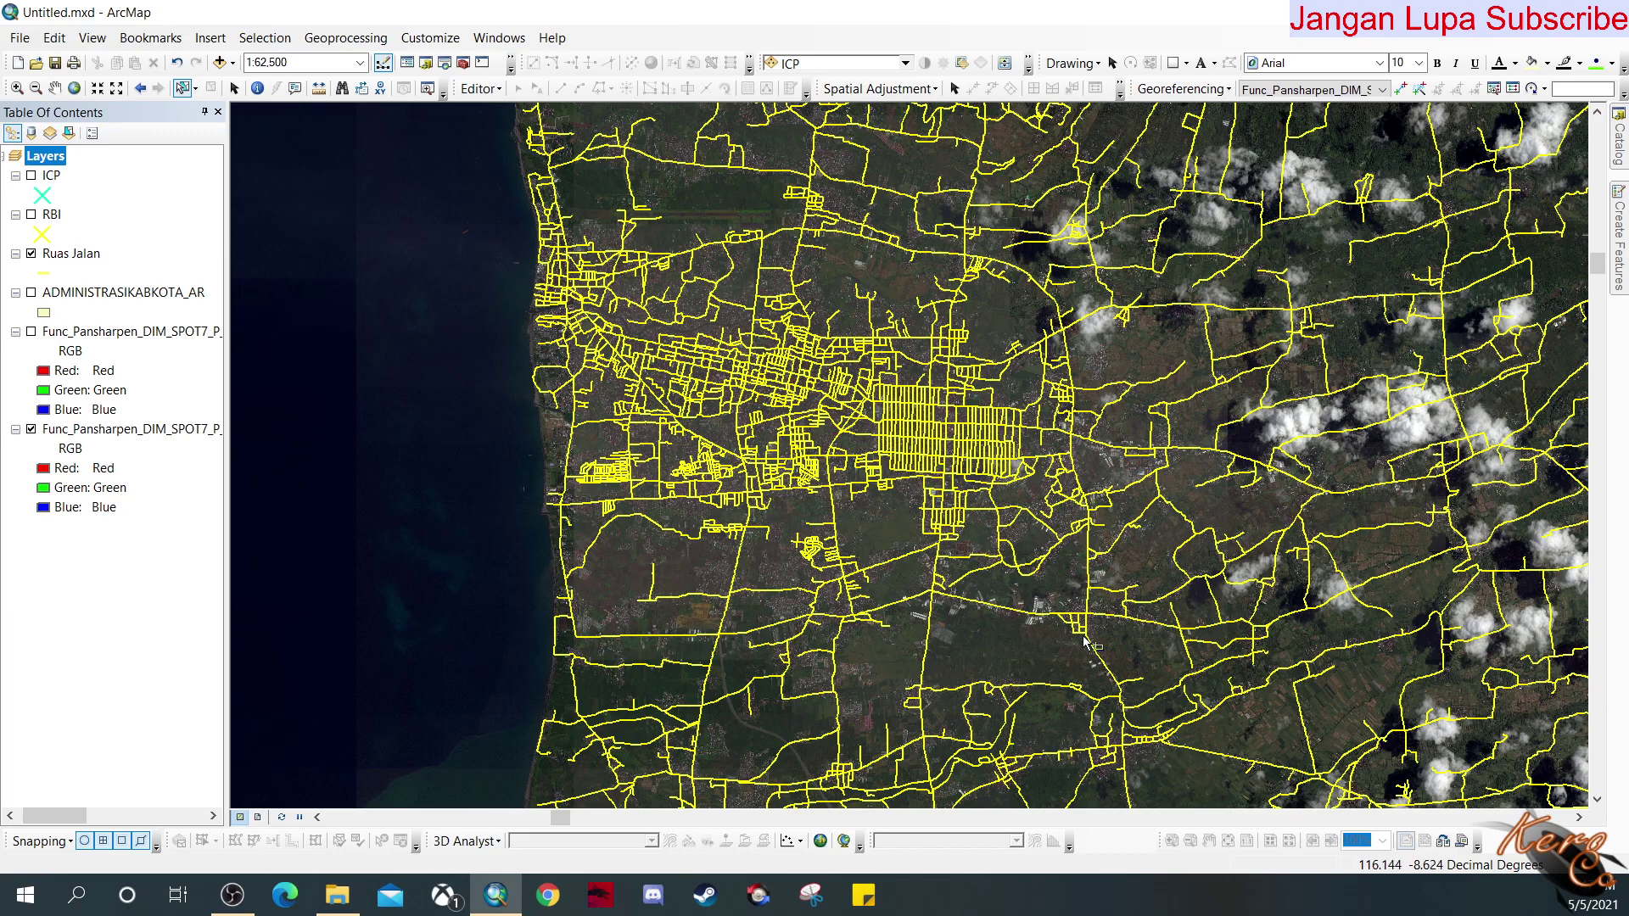
drag(649, 350, 840, 416)
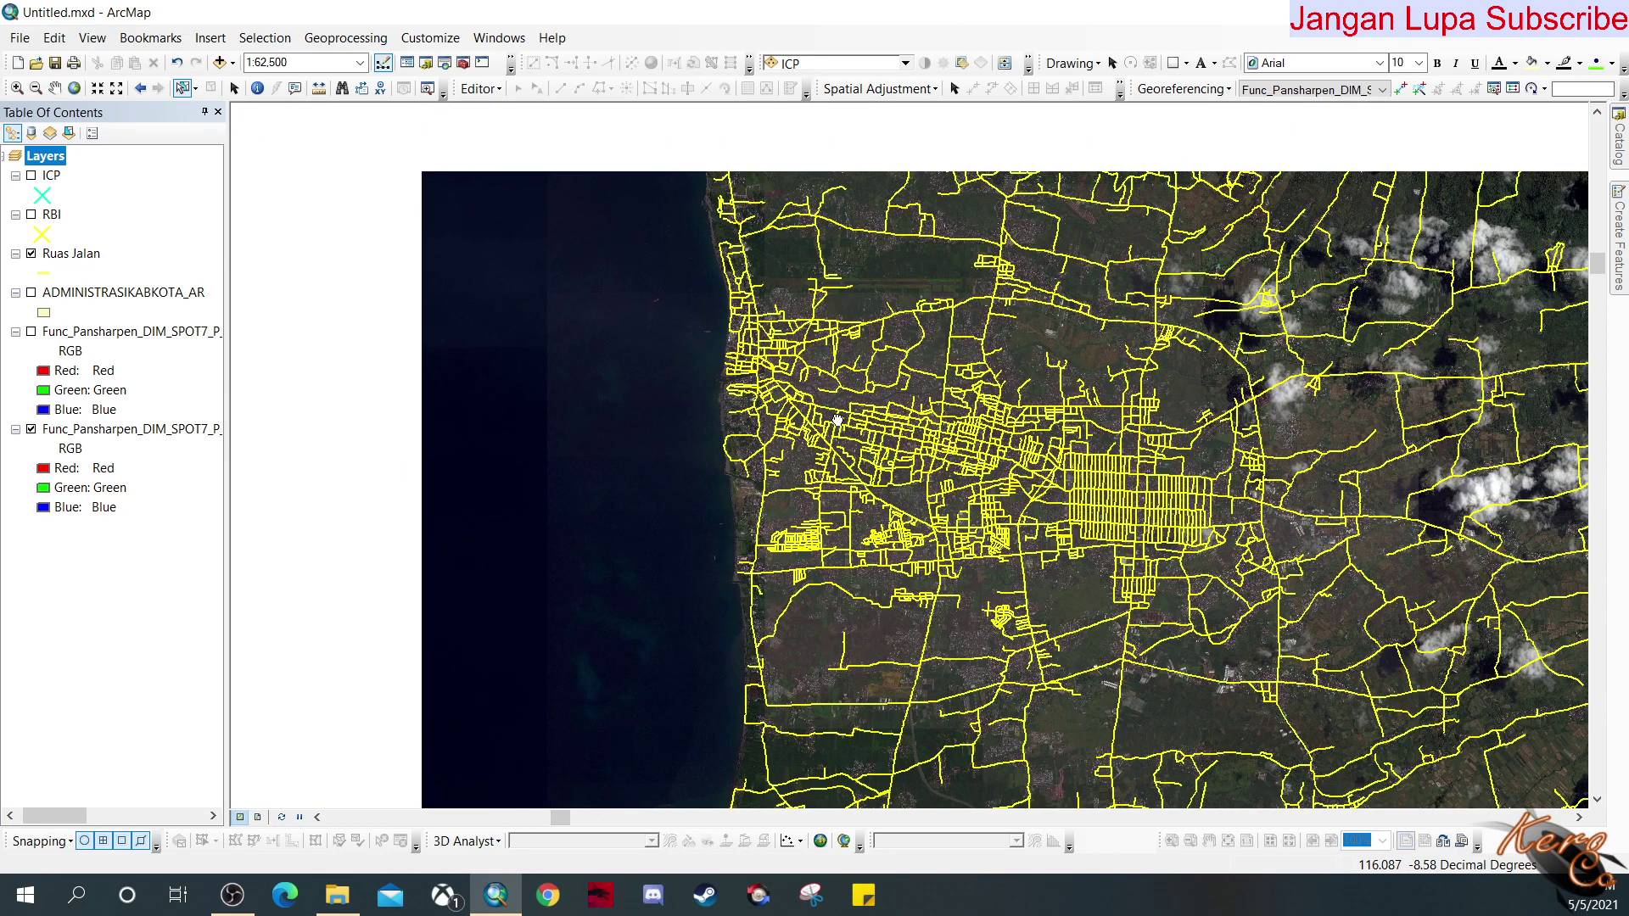
scroll(933, 475, down, 2)
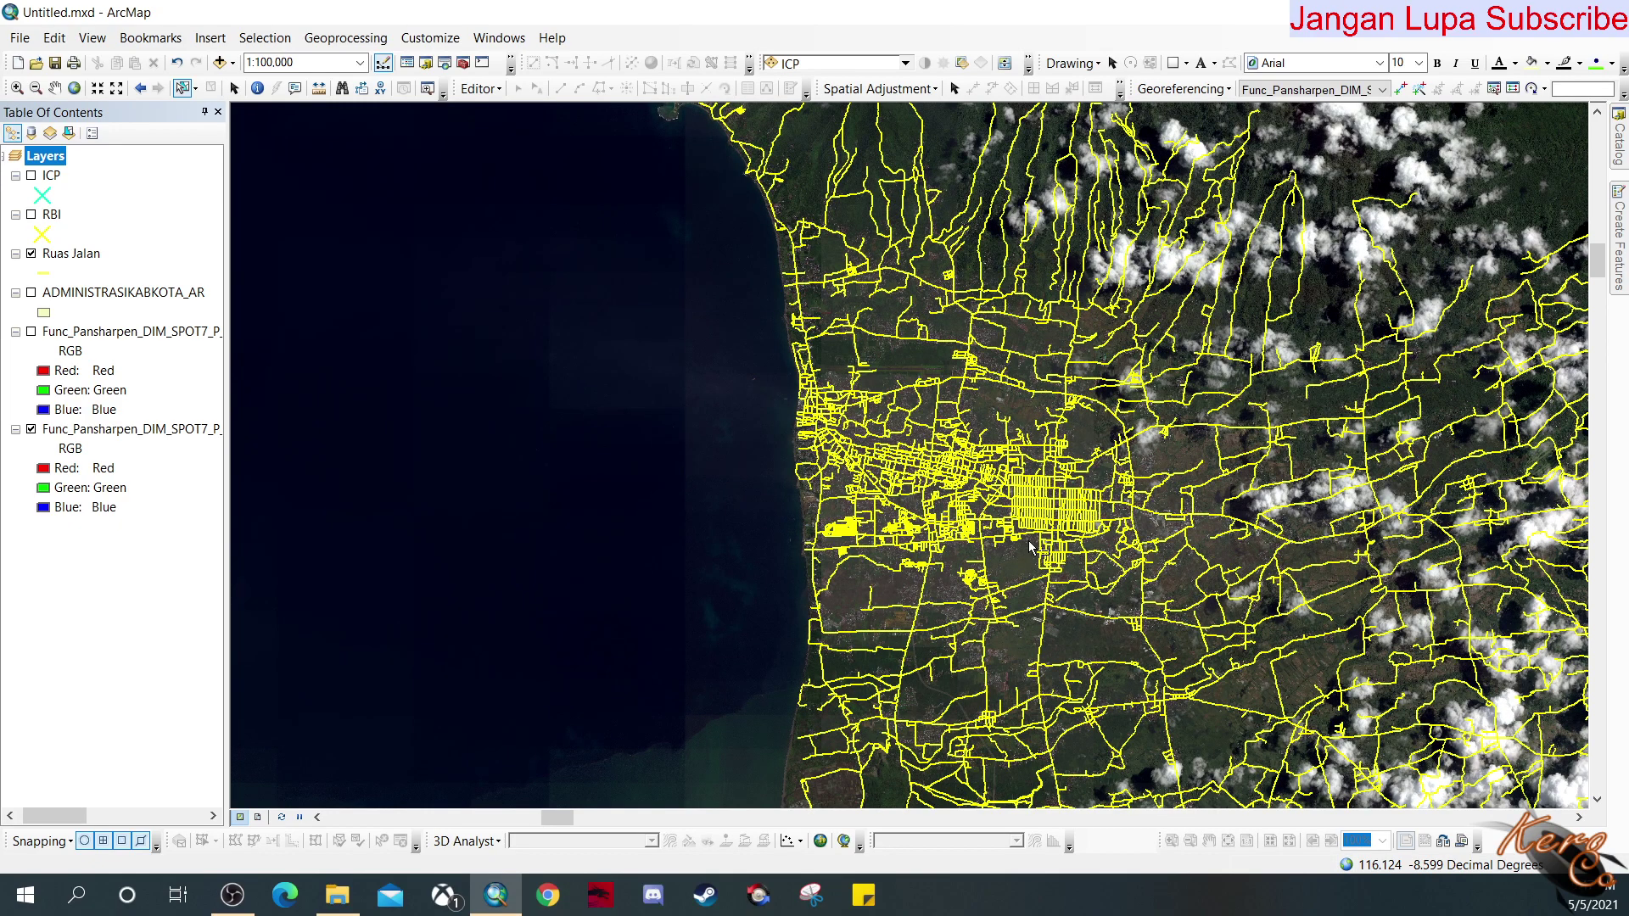
drag(1030, 548, 869, 555)
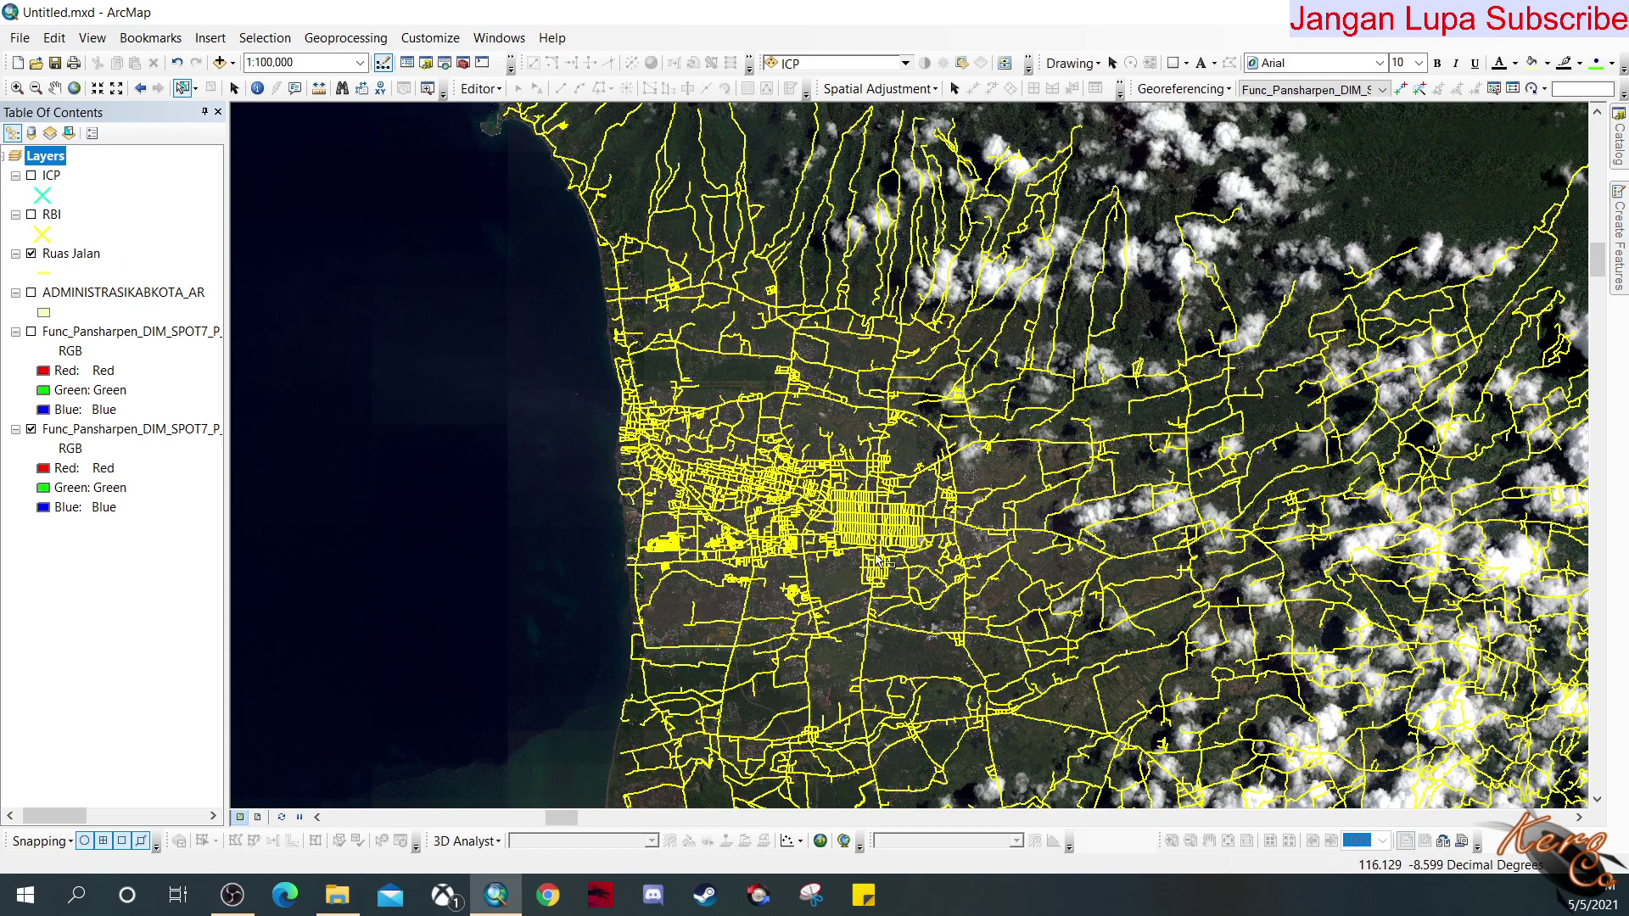
Show the ADMINISTRASIKABKOTA_AR layer instead of Ruas Jalan and select the small district polygon on the coast.
click(31, 253)
click(30, 293)
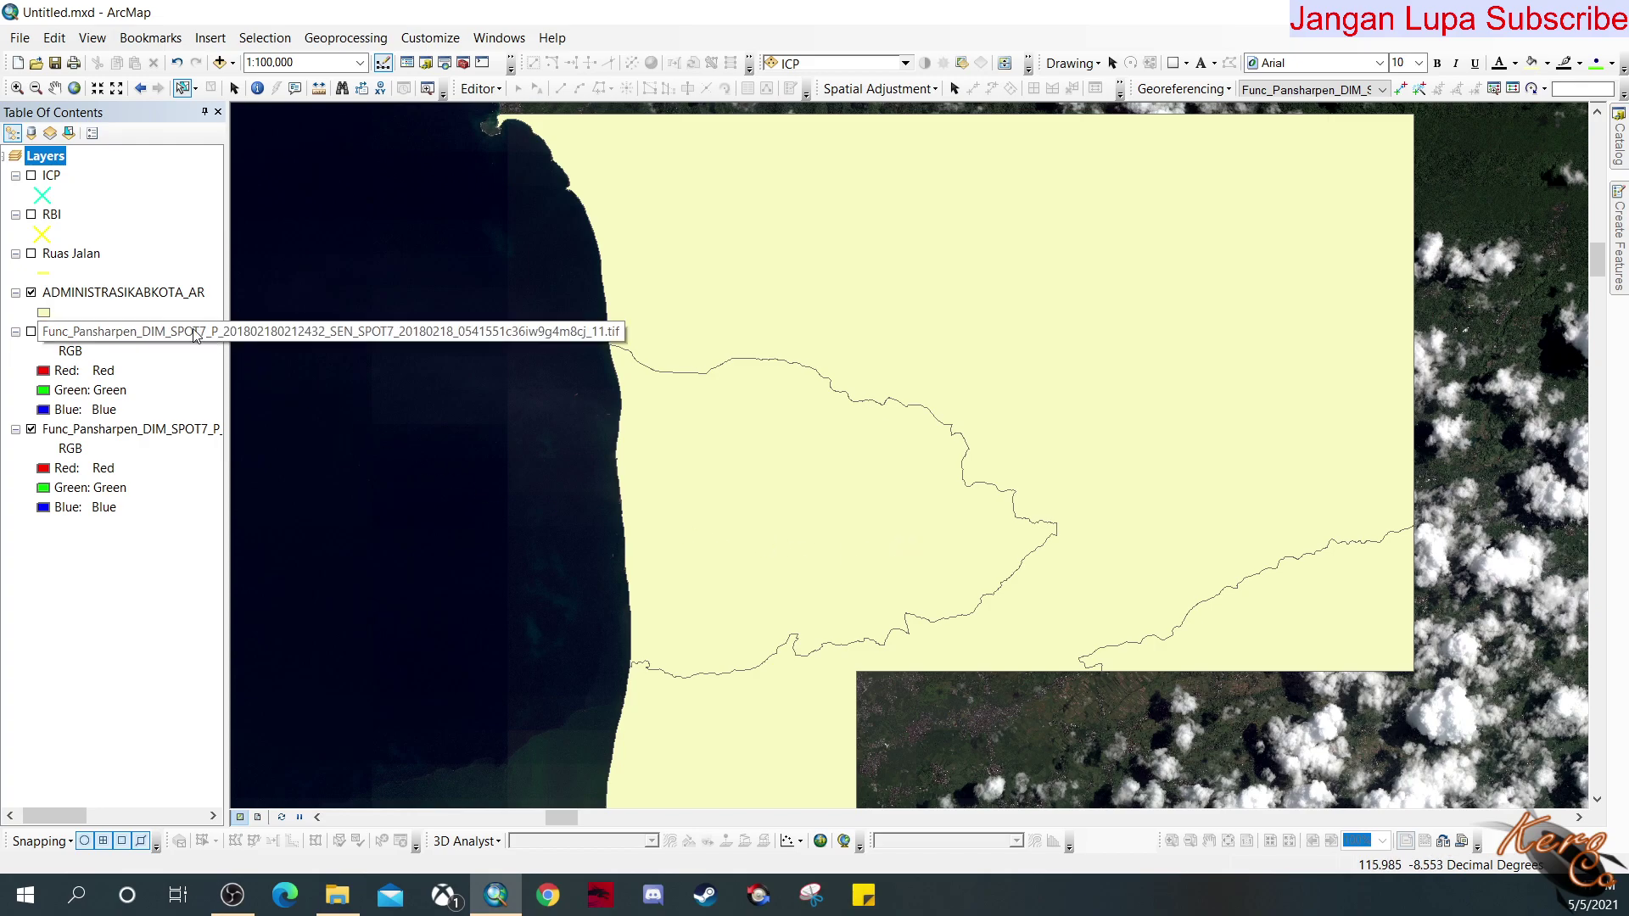
scroll(806, 507, up, 3)
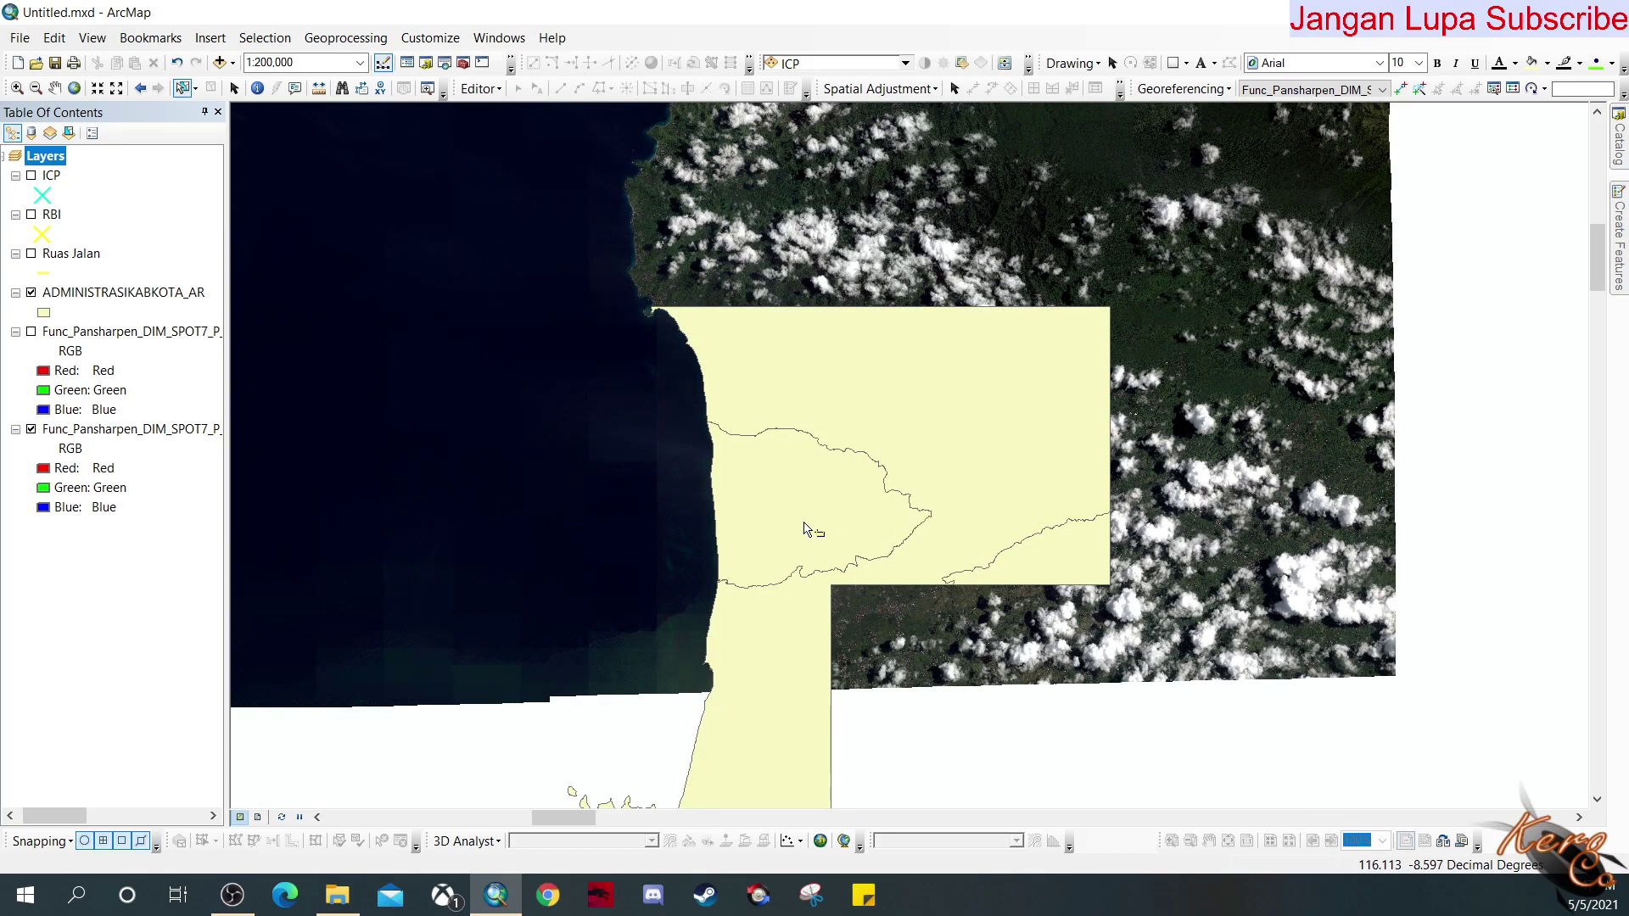
click(806, 530)
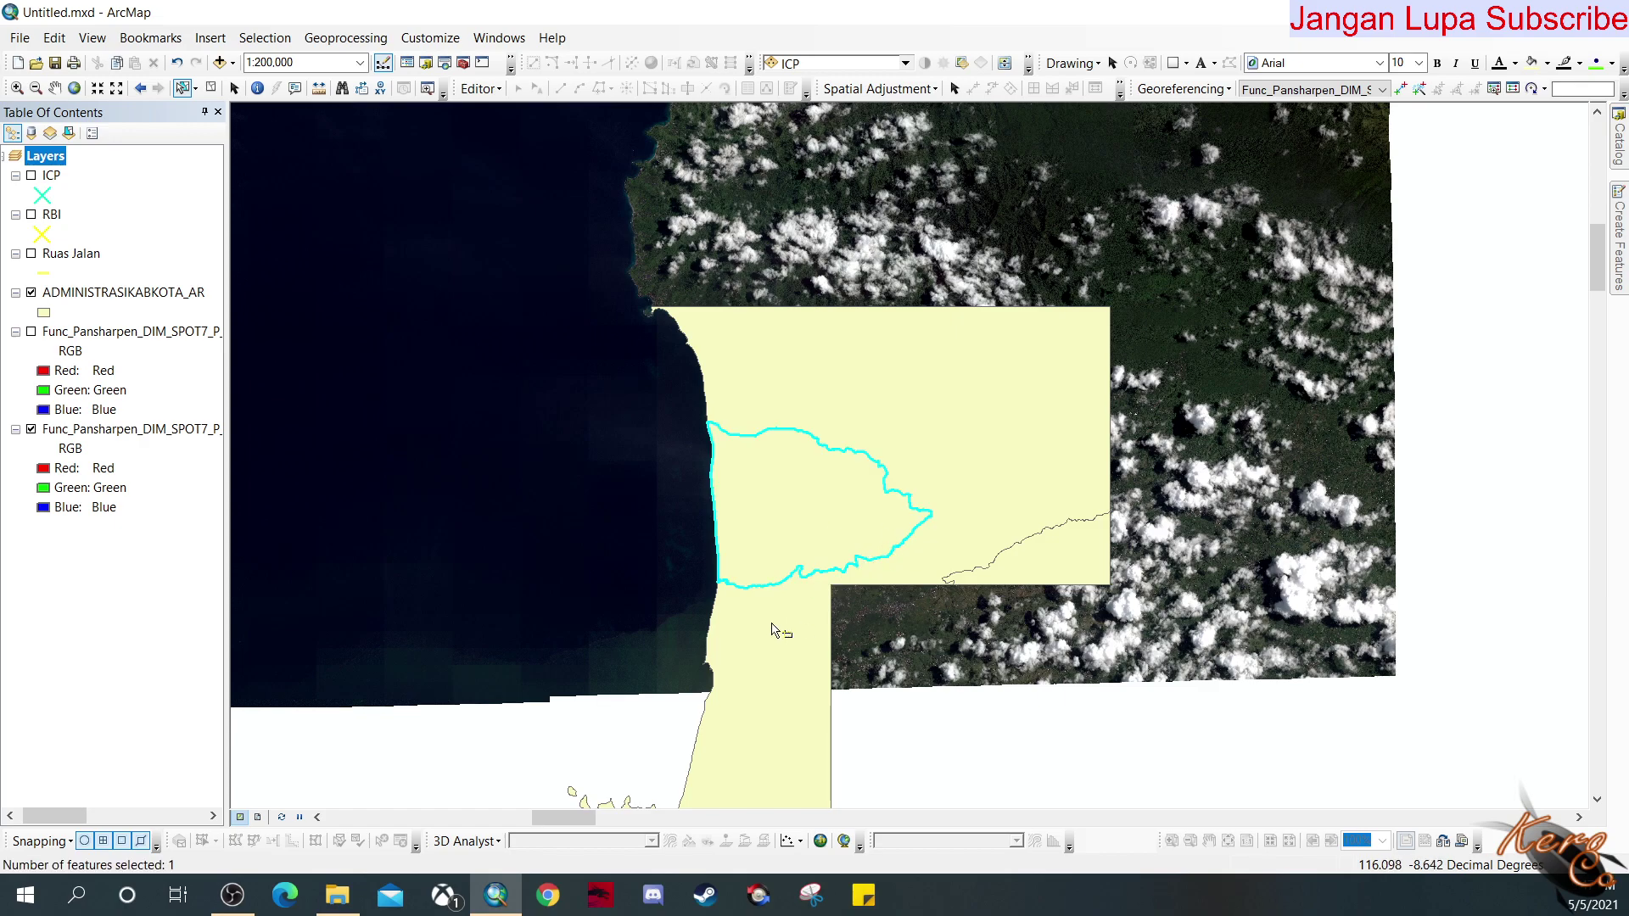
scroll(789, 517, down, 2)
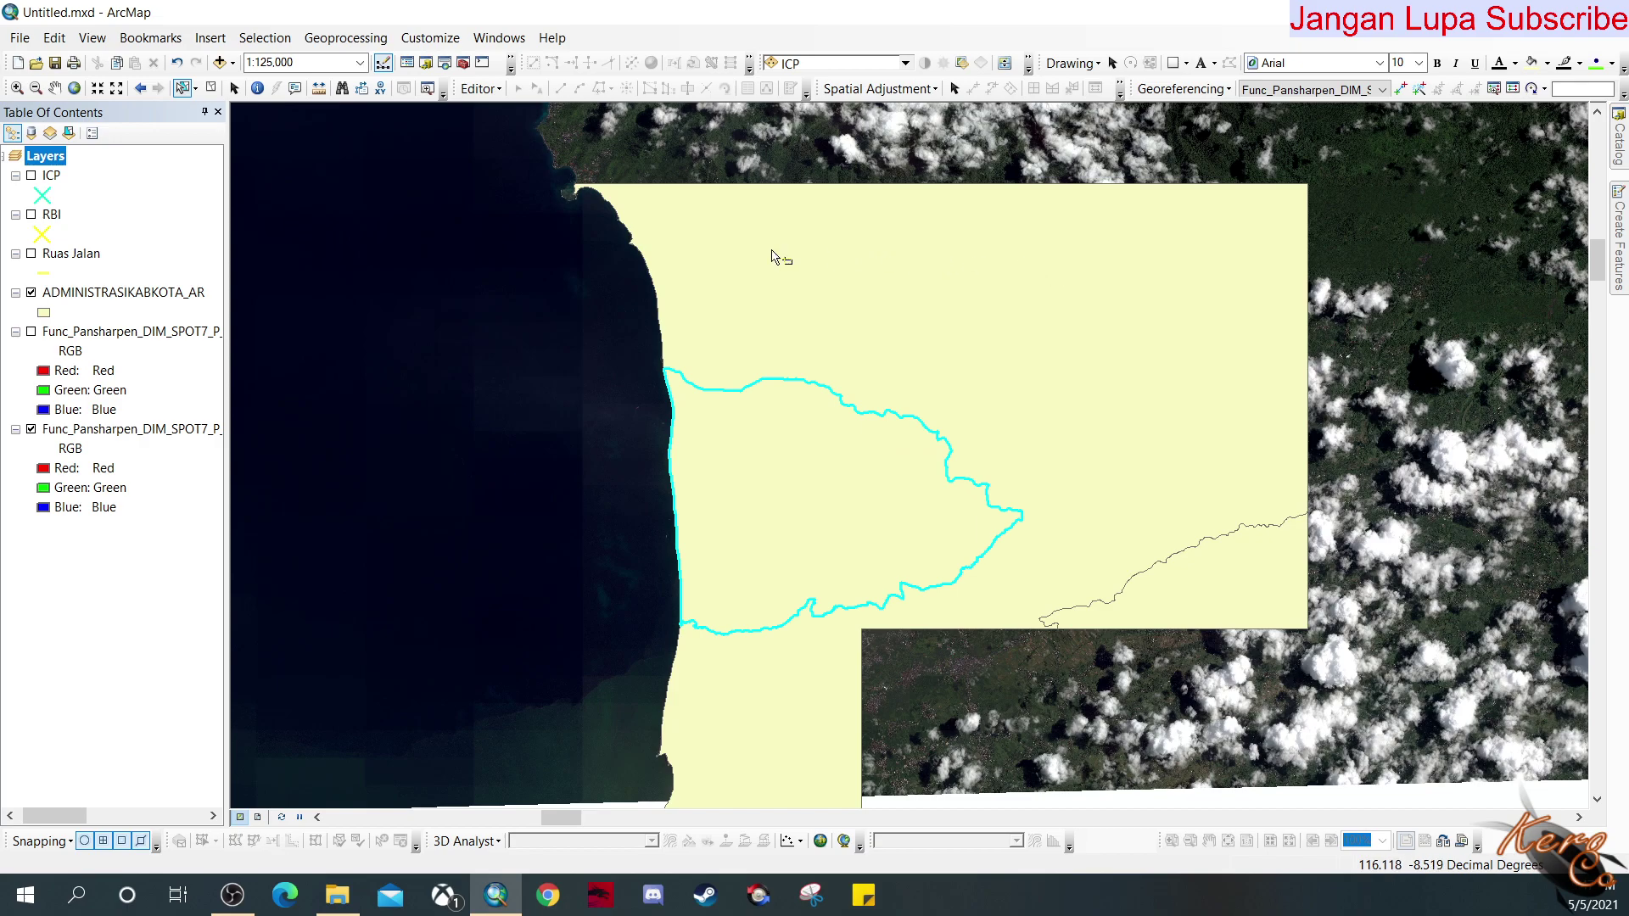
click(925, 696)
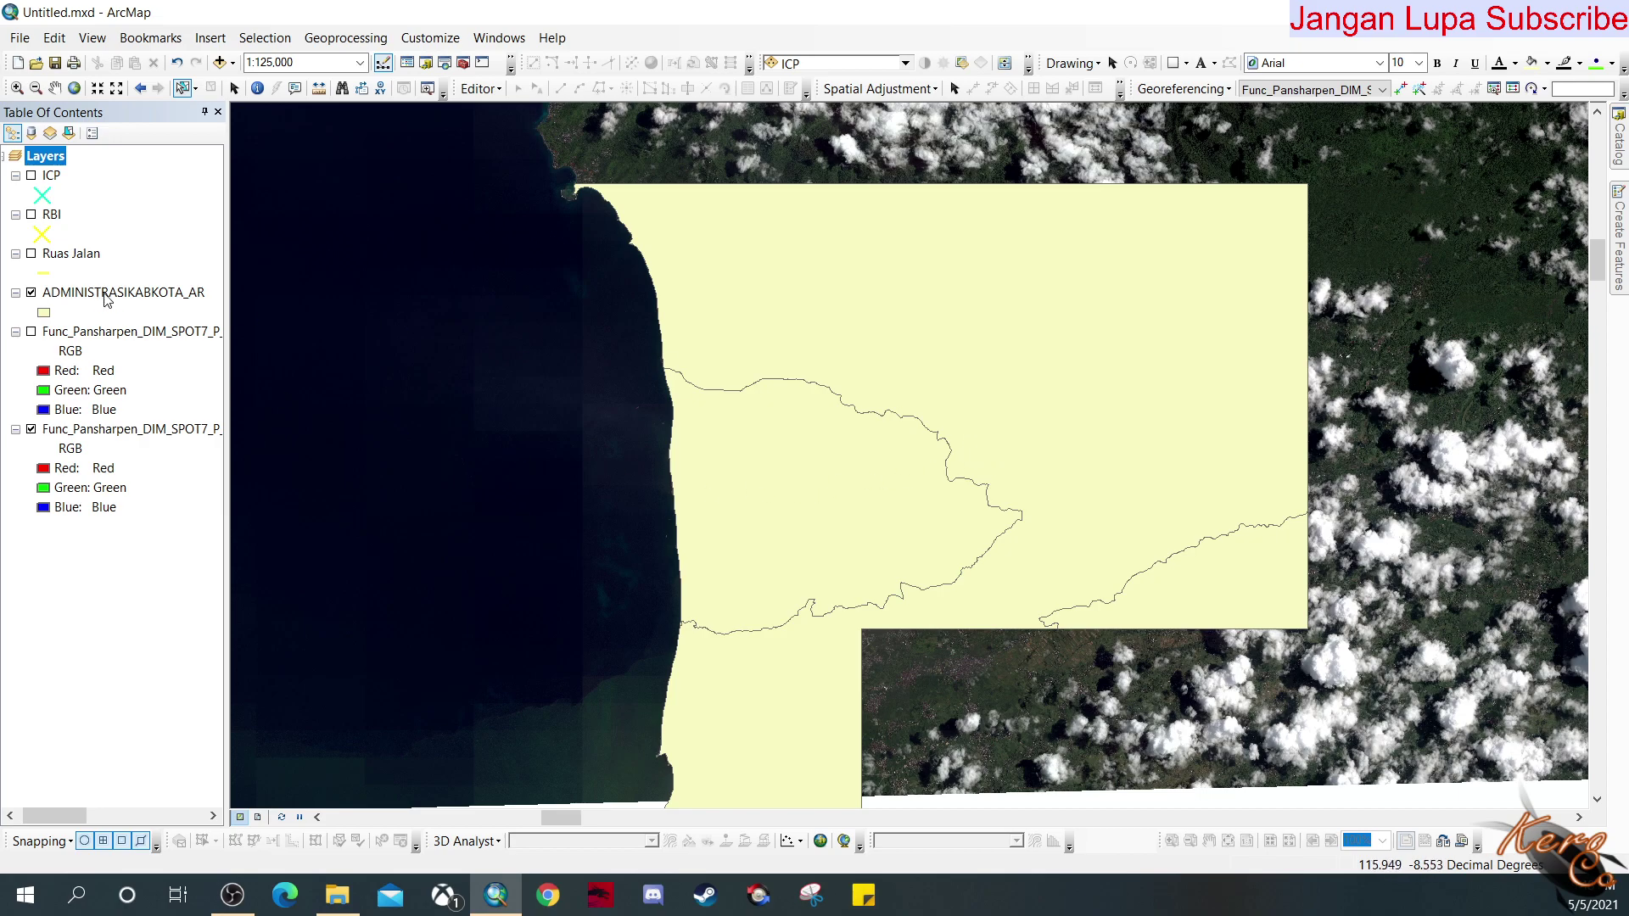
click(795, 507)
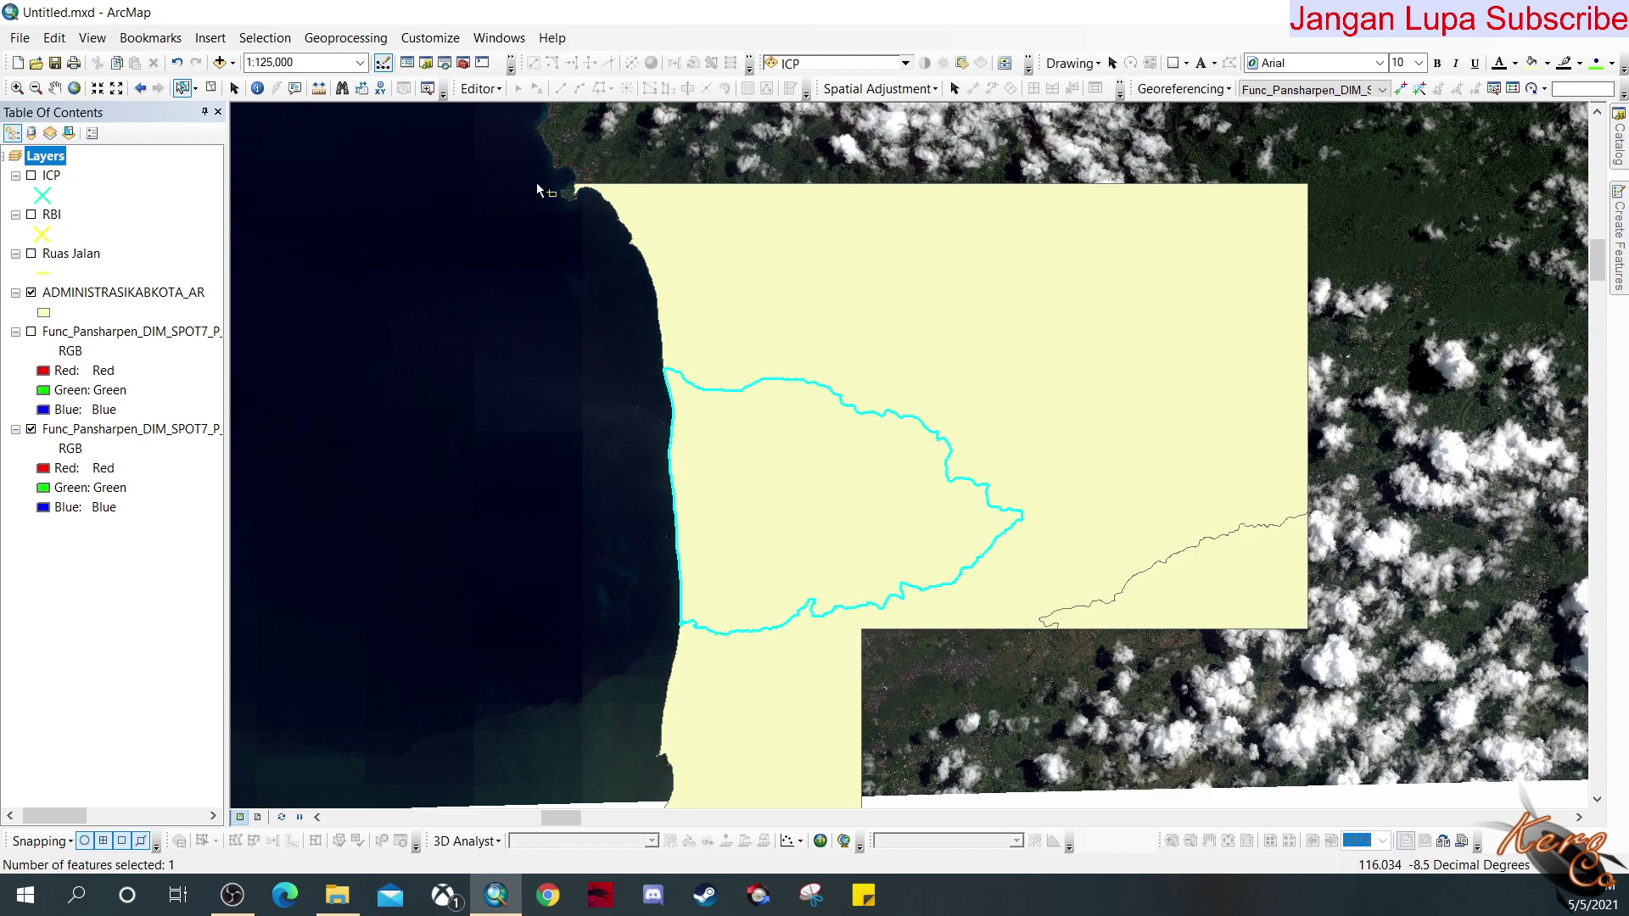
Start the Buffer geoprocessing tool with ADMINISTRASIKABKOTA_AR as the input features.
click(367, 42)
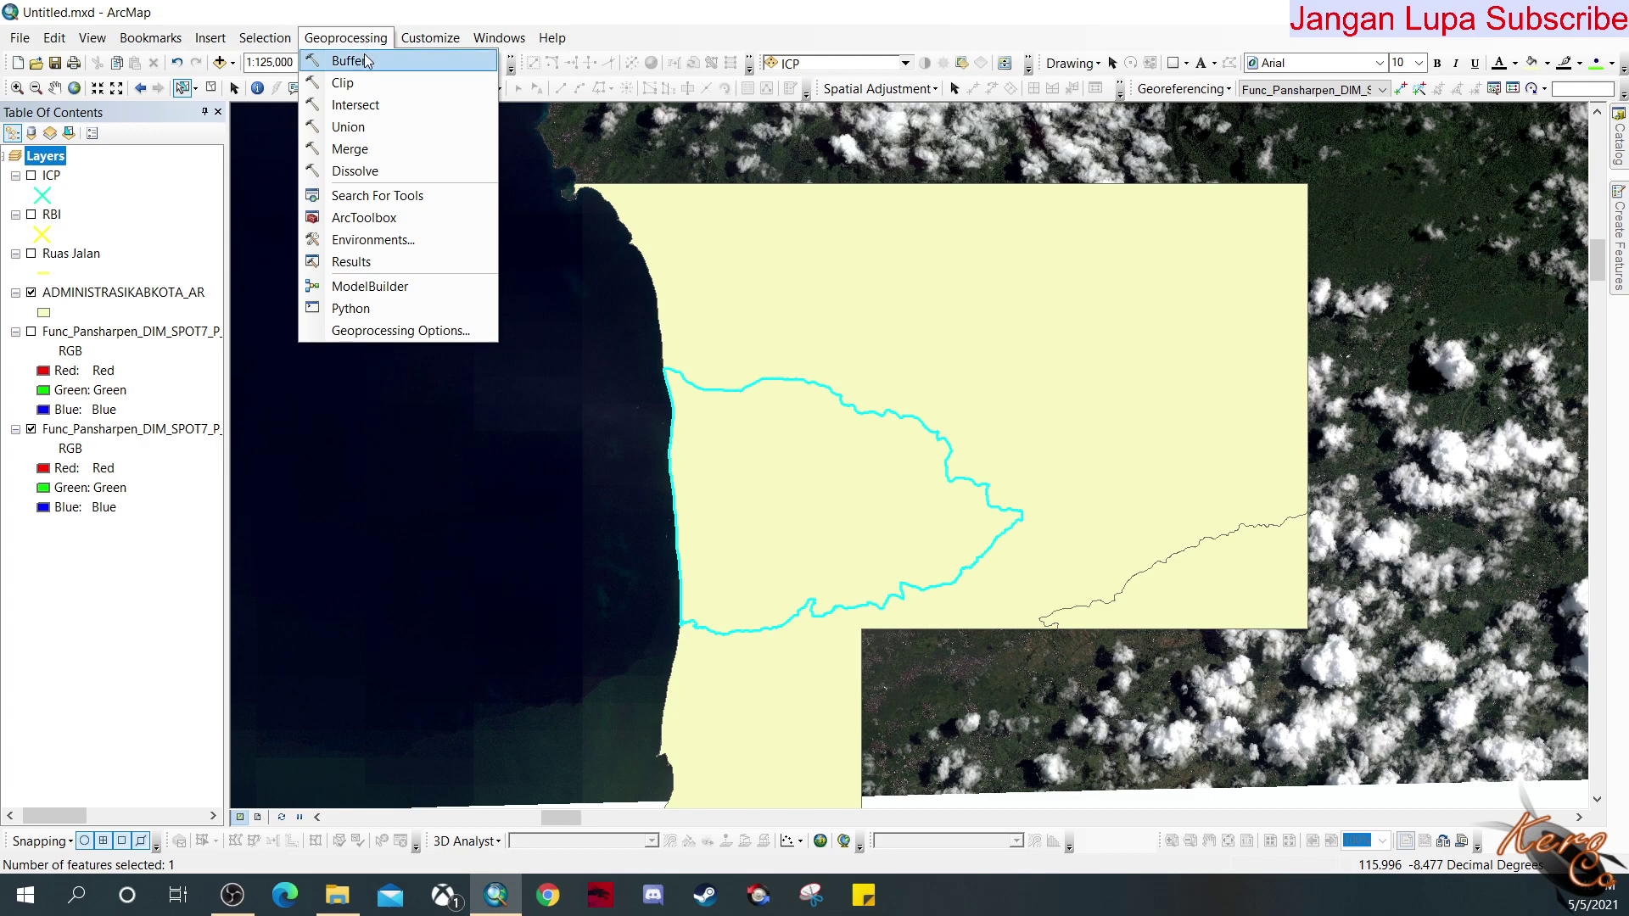
click(367, 64)
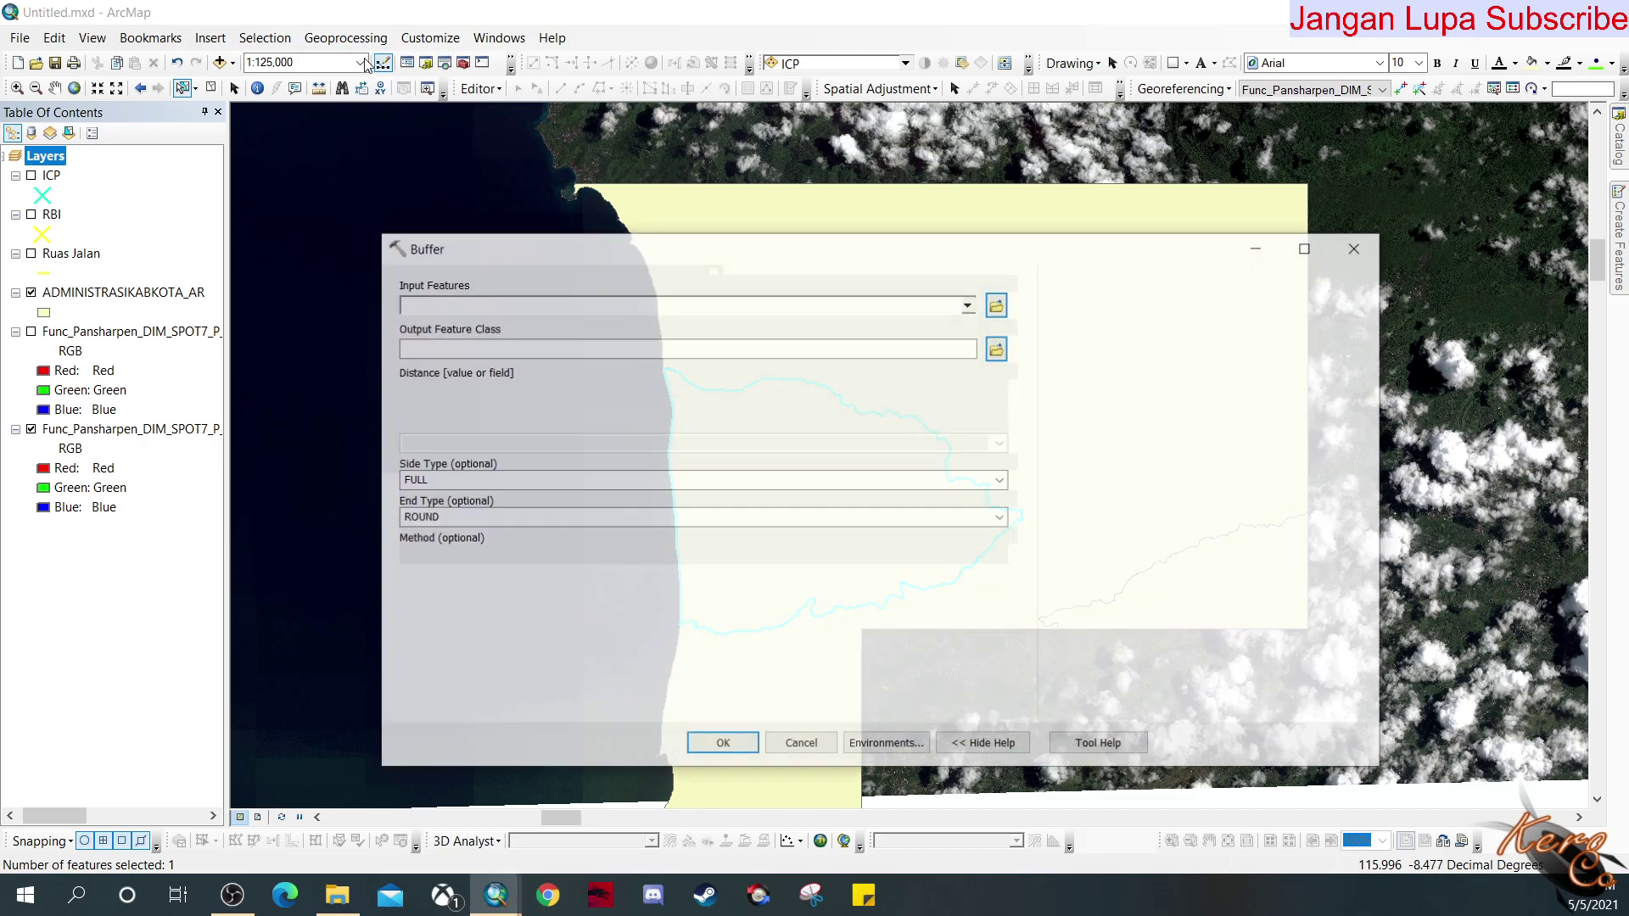
drag(776, 248, 749, 150)
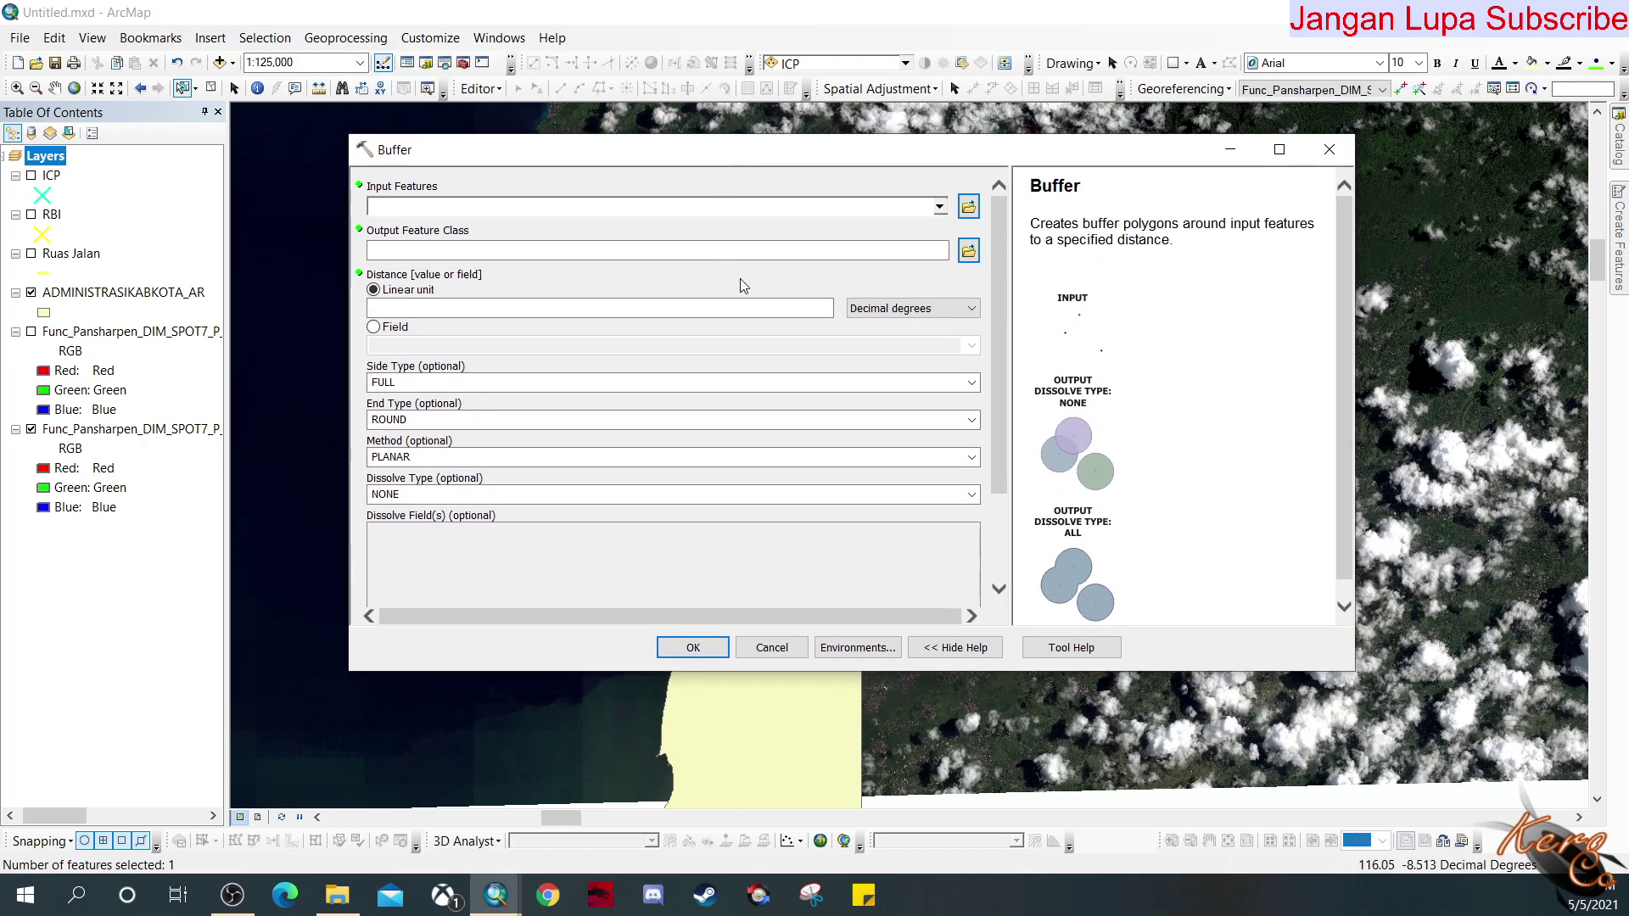
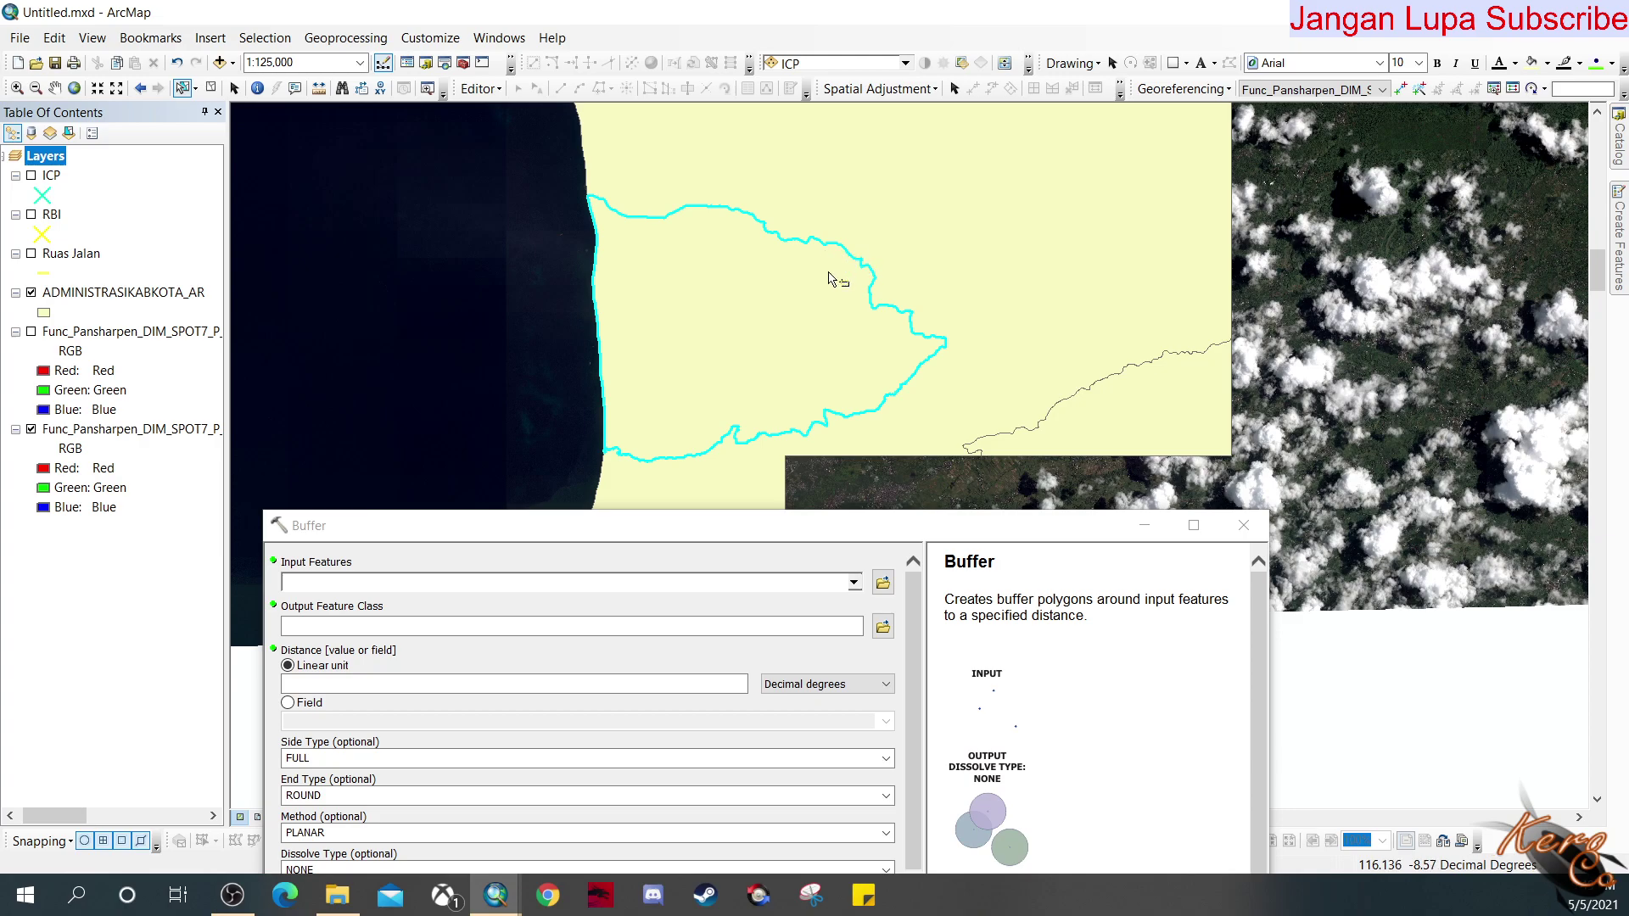
drag(801, 528, 855, 183)
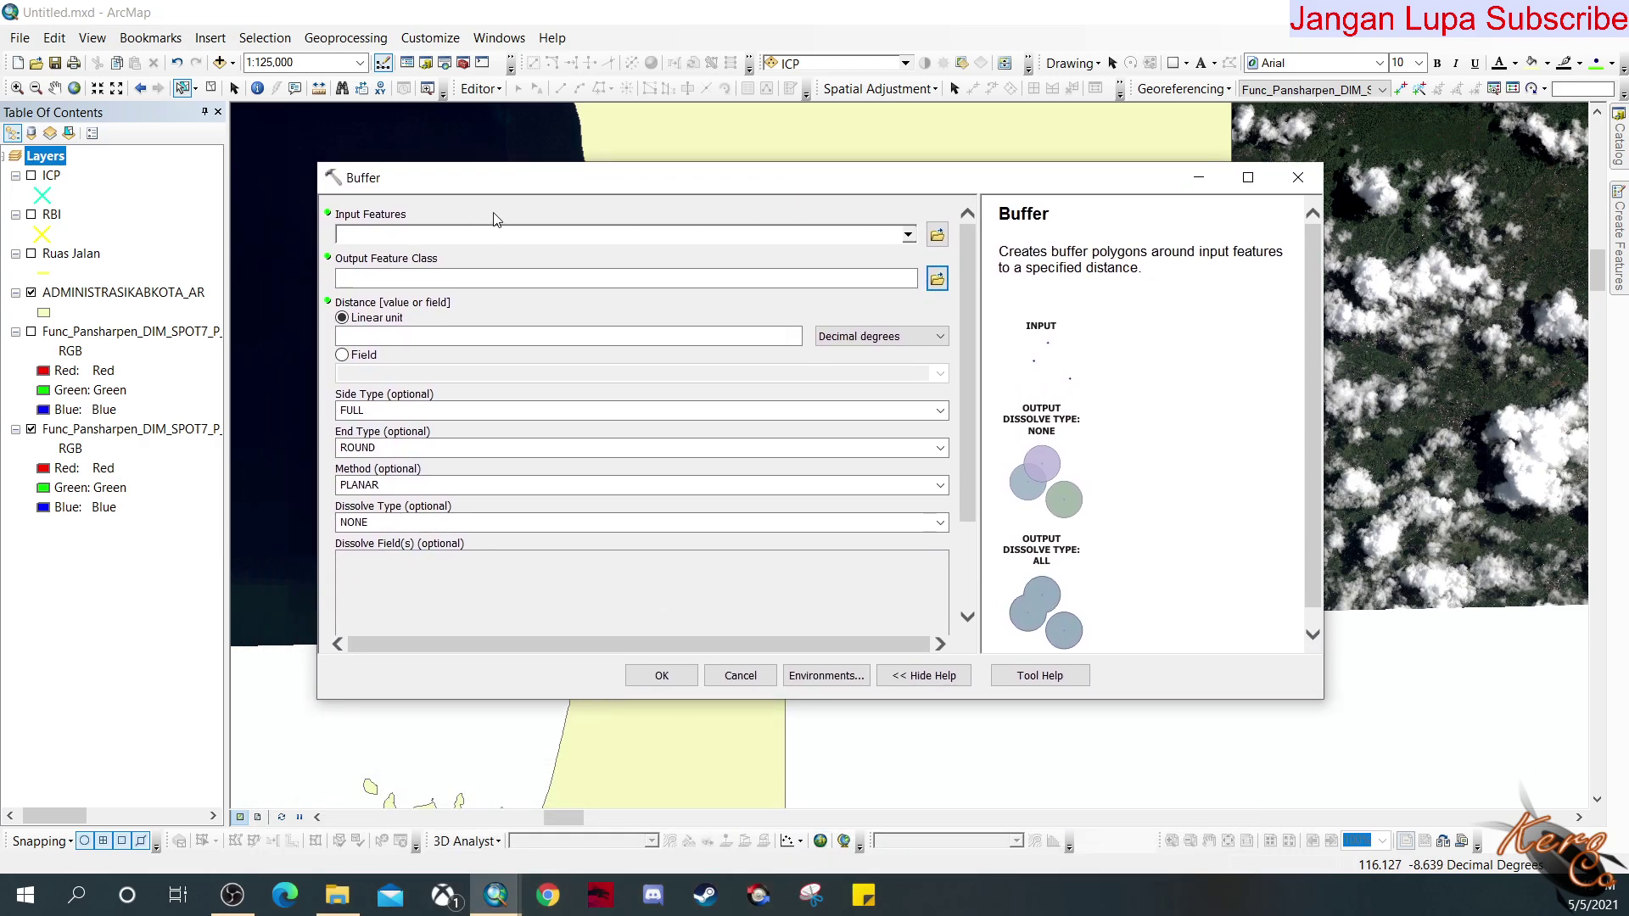
click(908, 235)
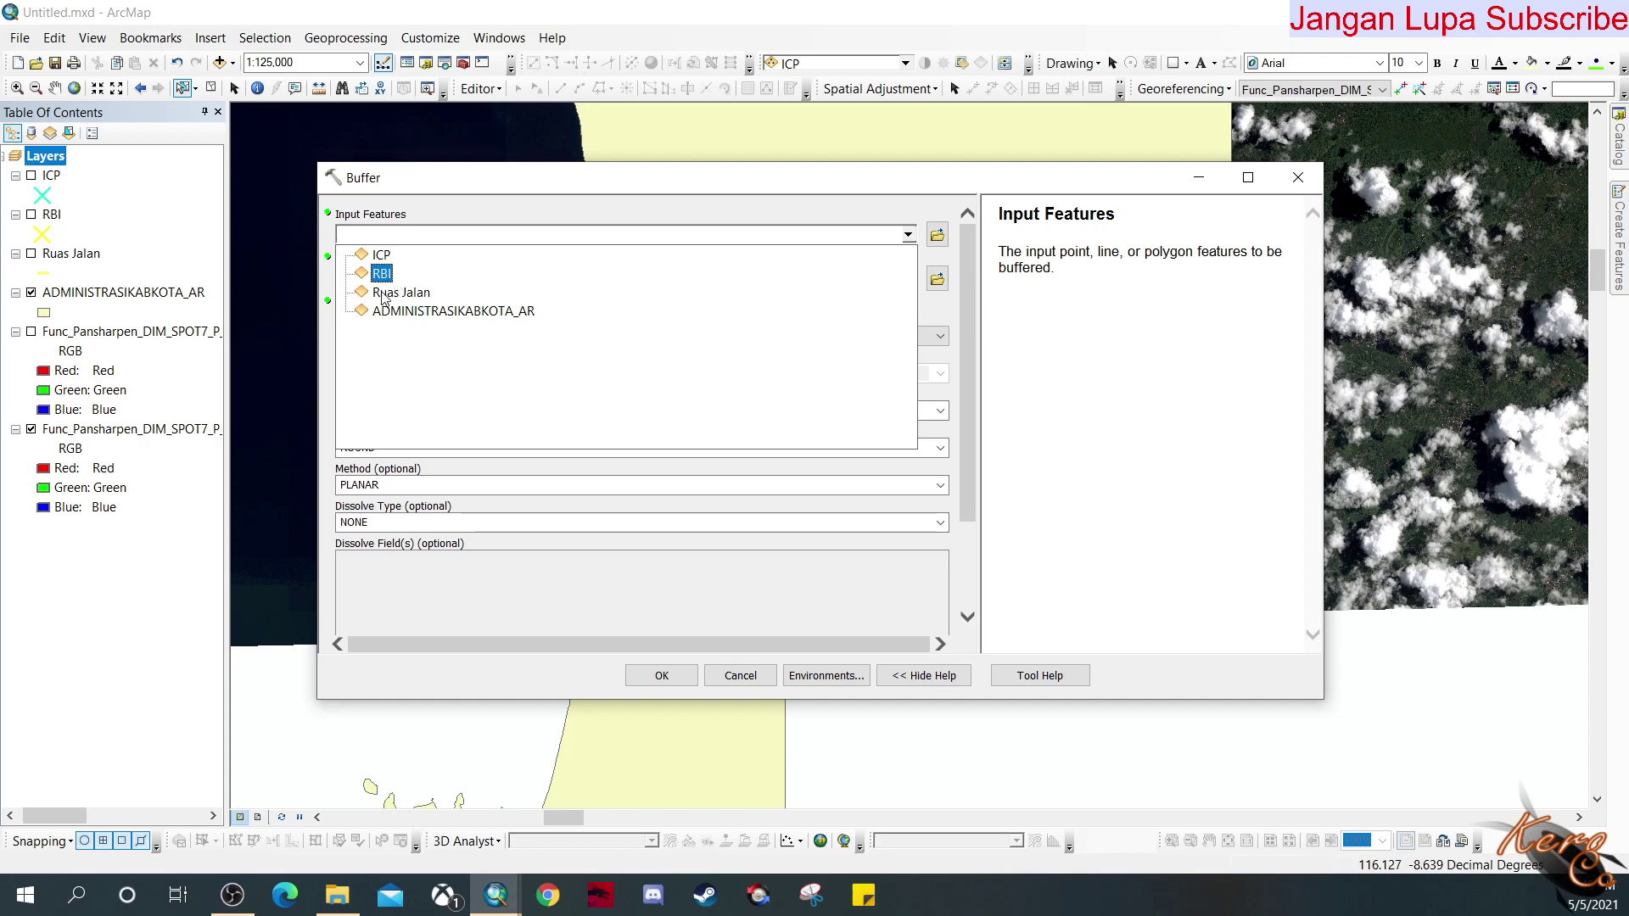
click(407, 311)
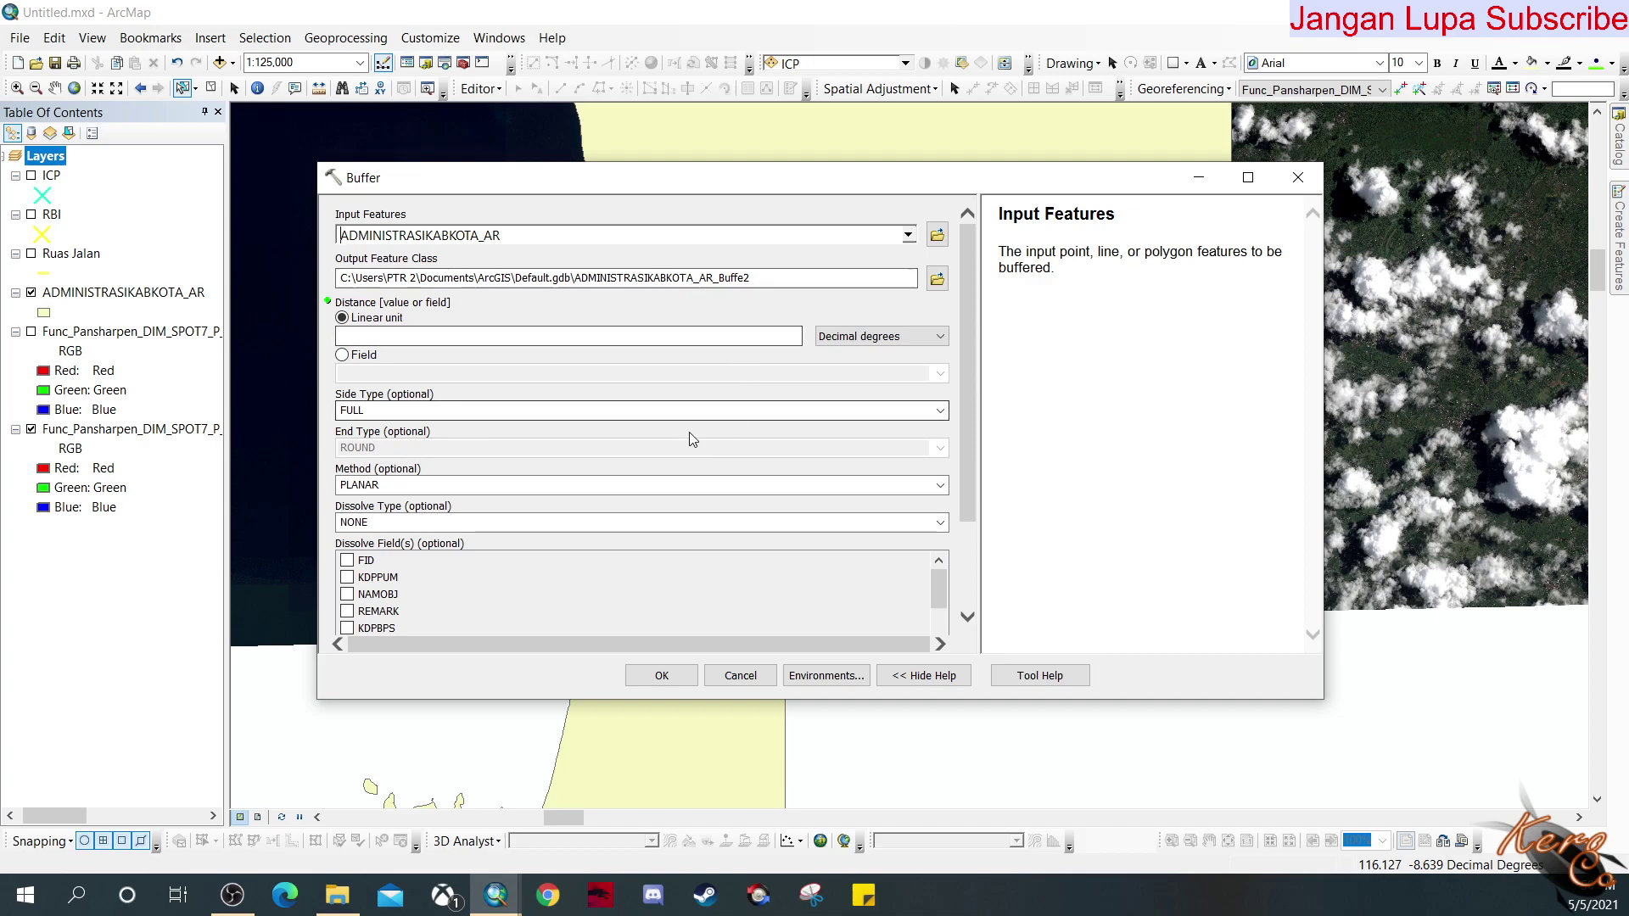
Run the buffer with a linear distance of 1 kilometer and hide the original ADMINISTRASIKABKOTA_AR layer.
click(916, 337)
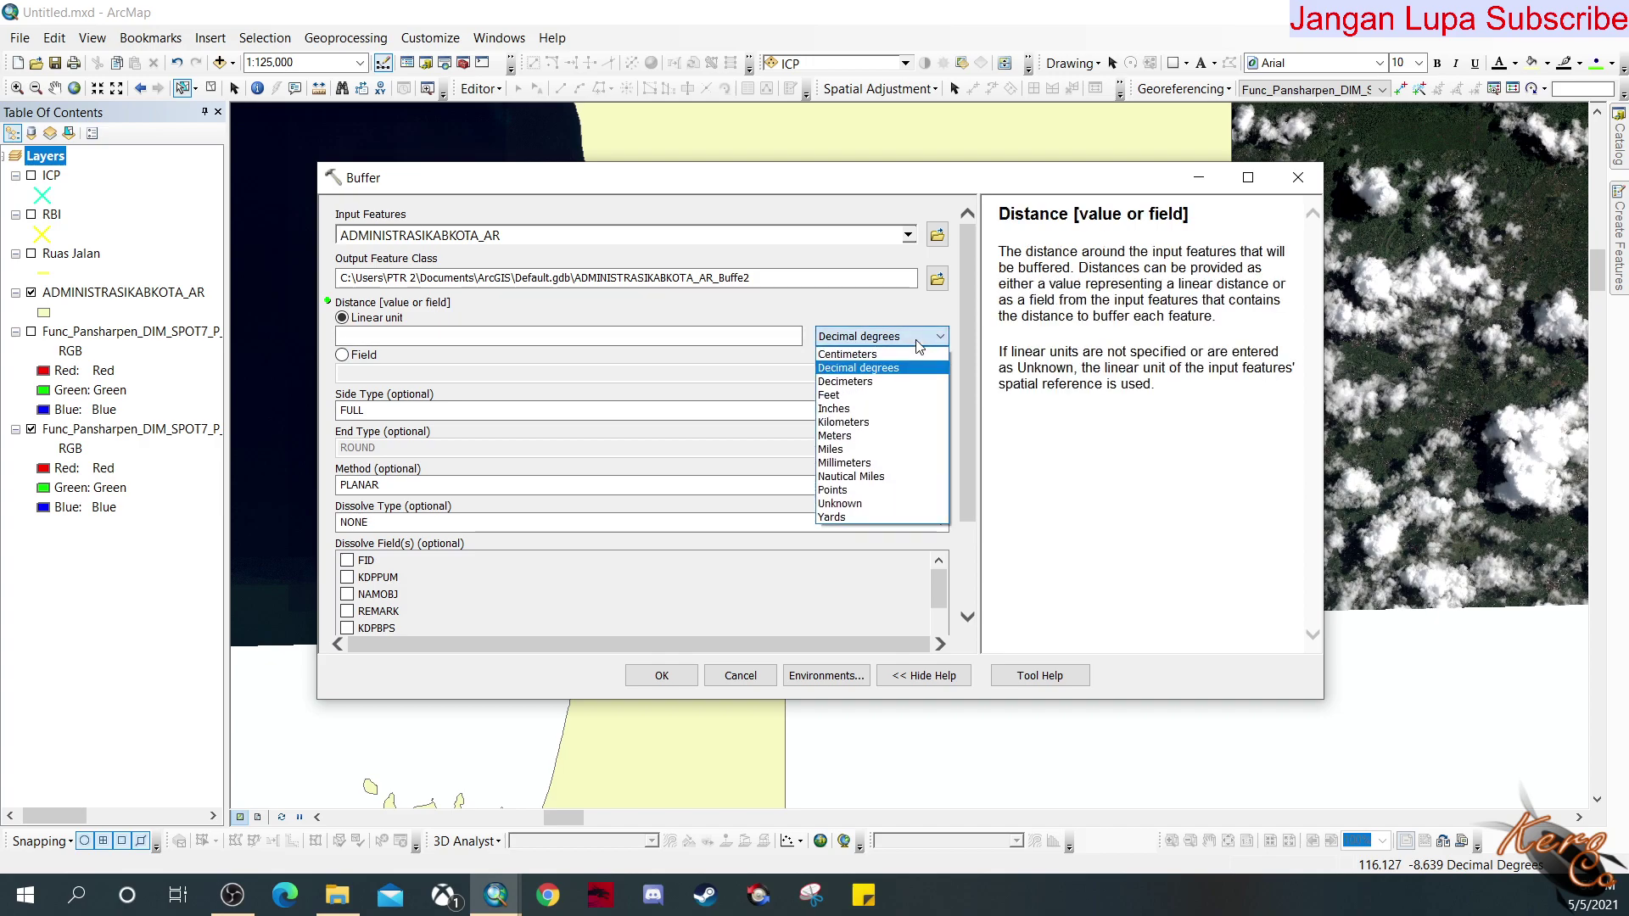
click(849, 422)
click(793, 340)
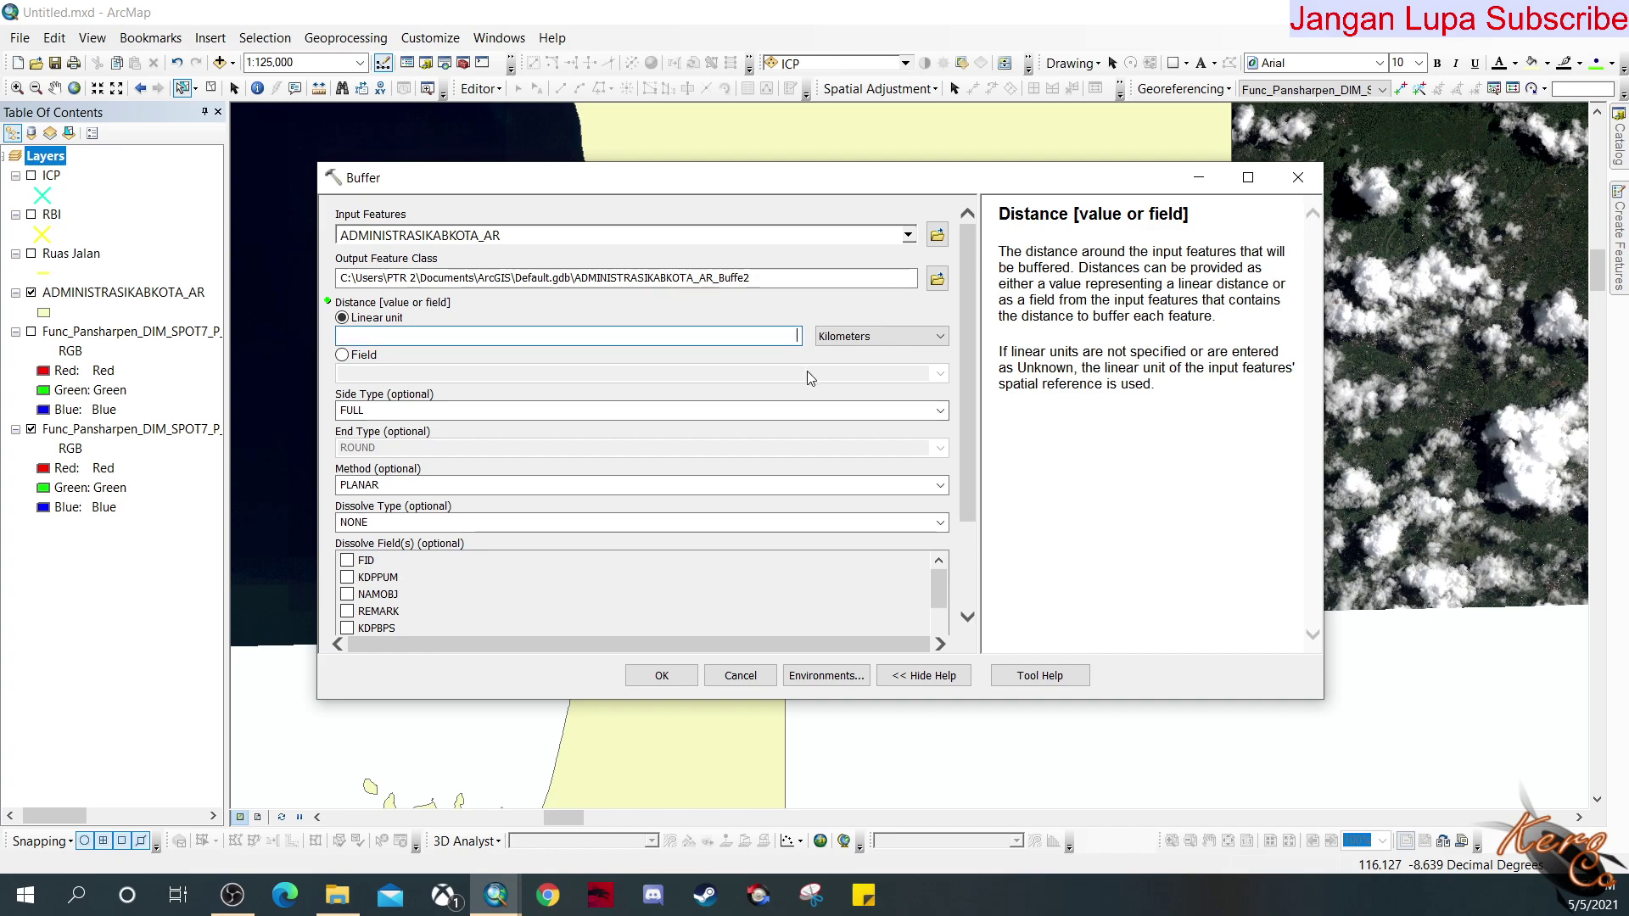
text(1)
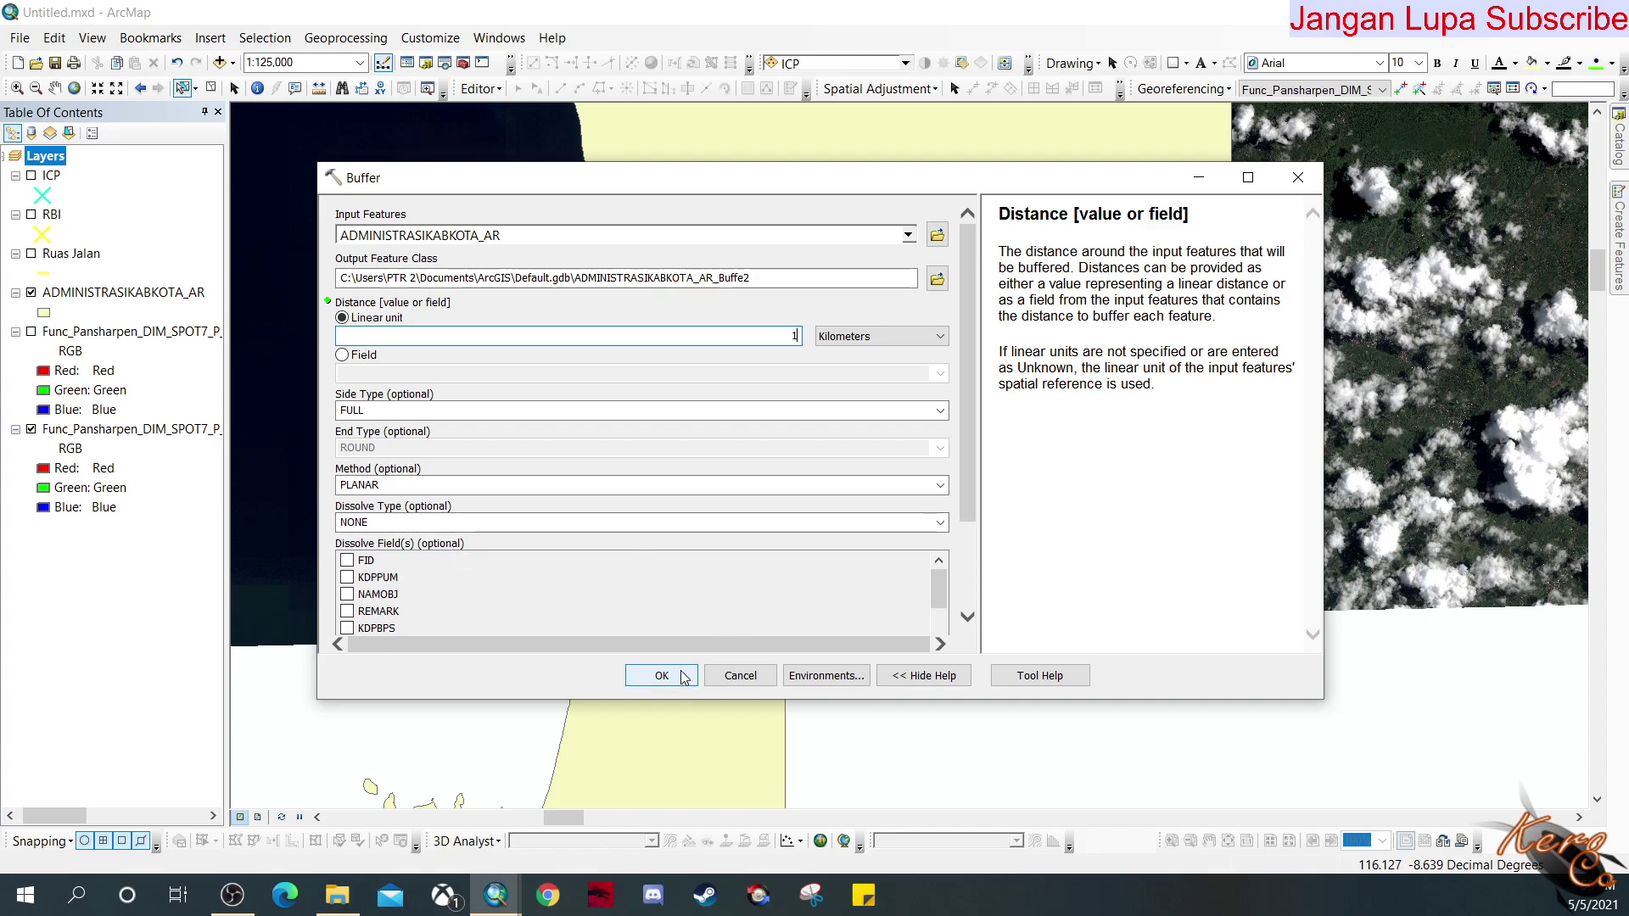
click(662, 676)
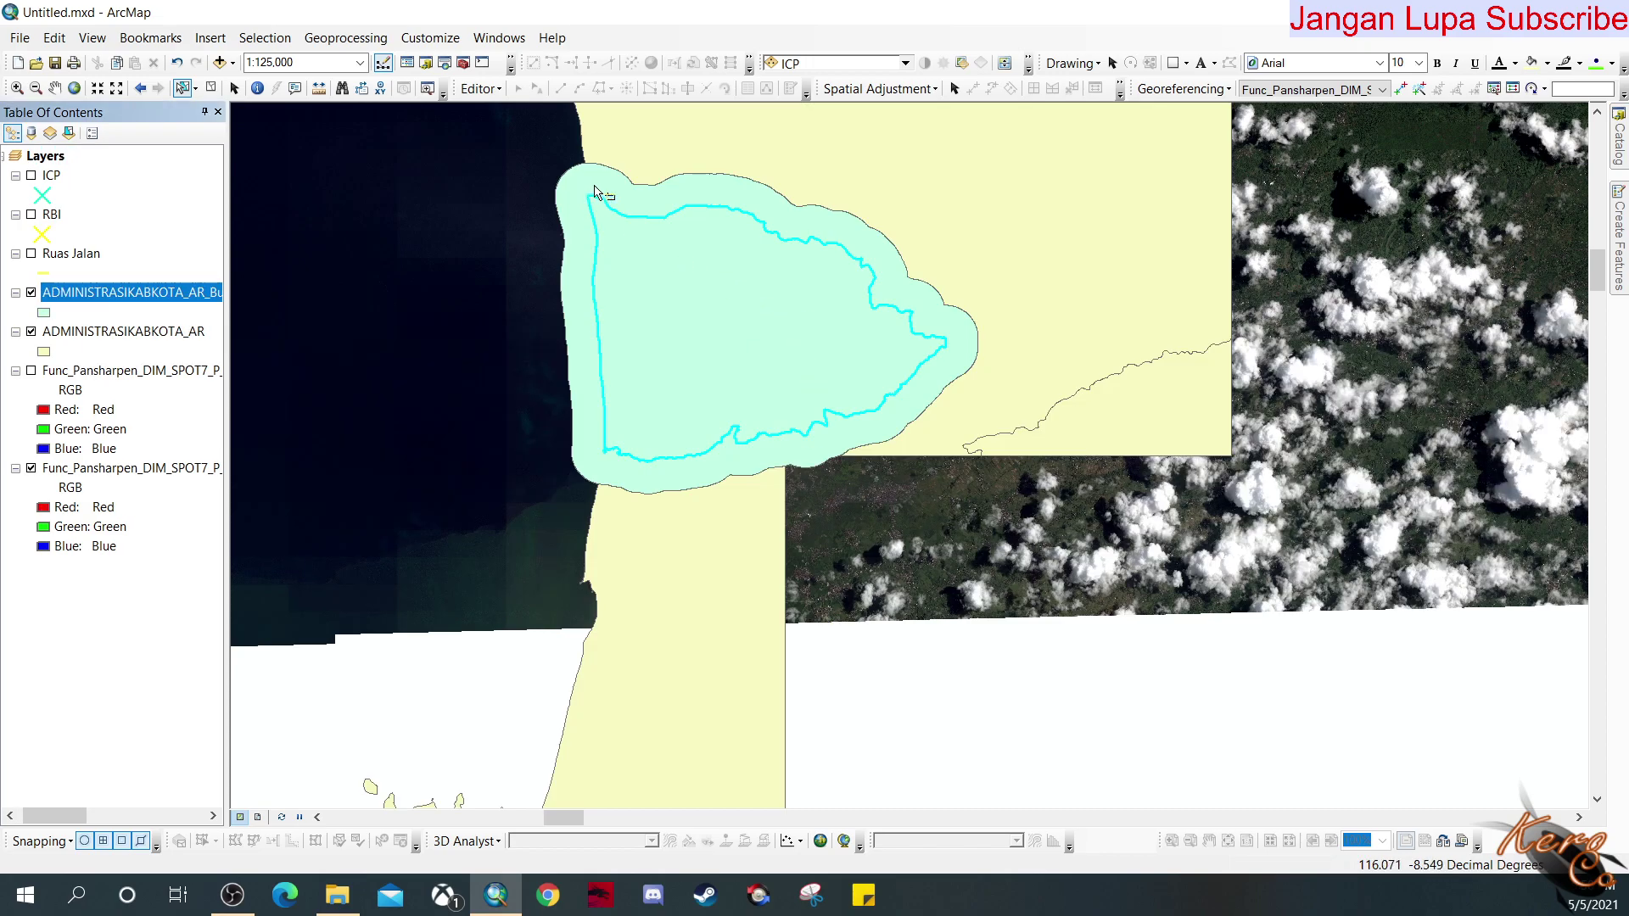
click(32, 332)
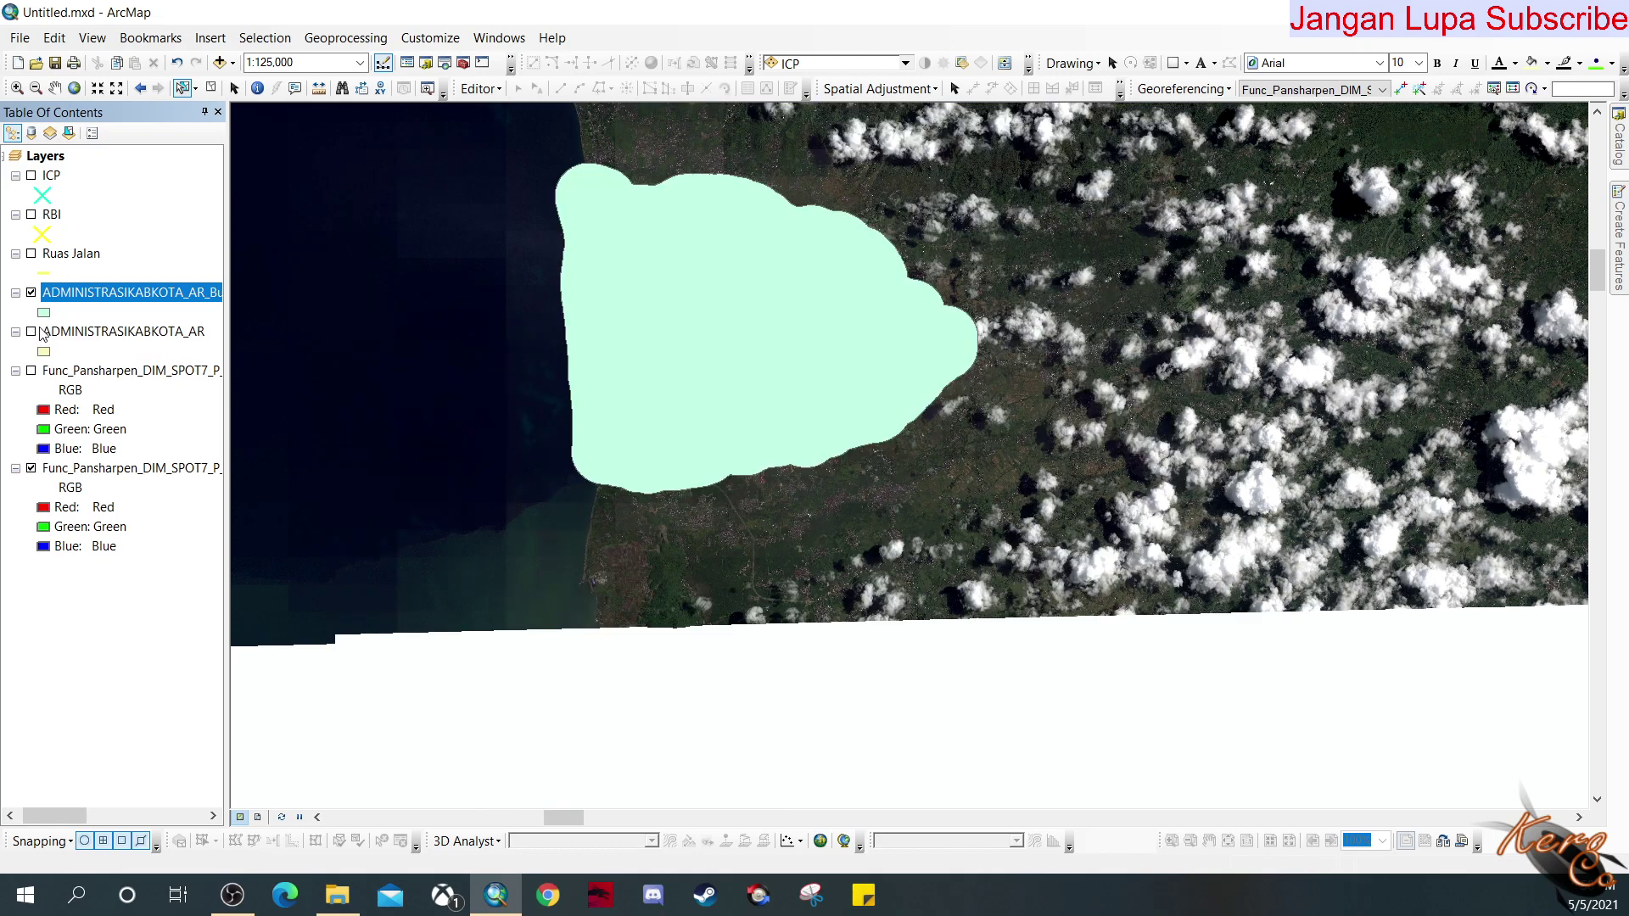
Start the raster Clip tool from the Raster Processing toolset of the Data Management Tools.
click(153, 295)
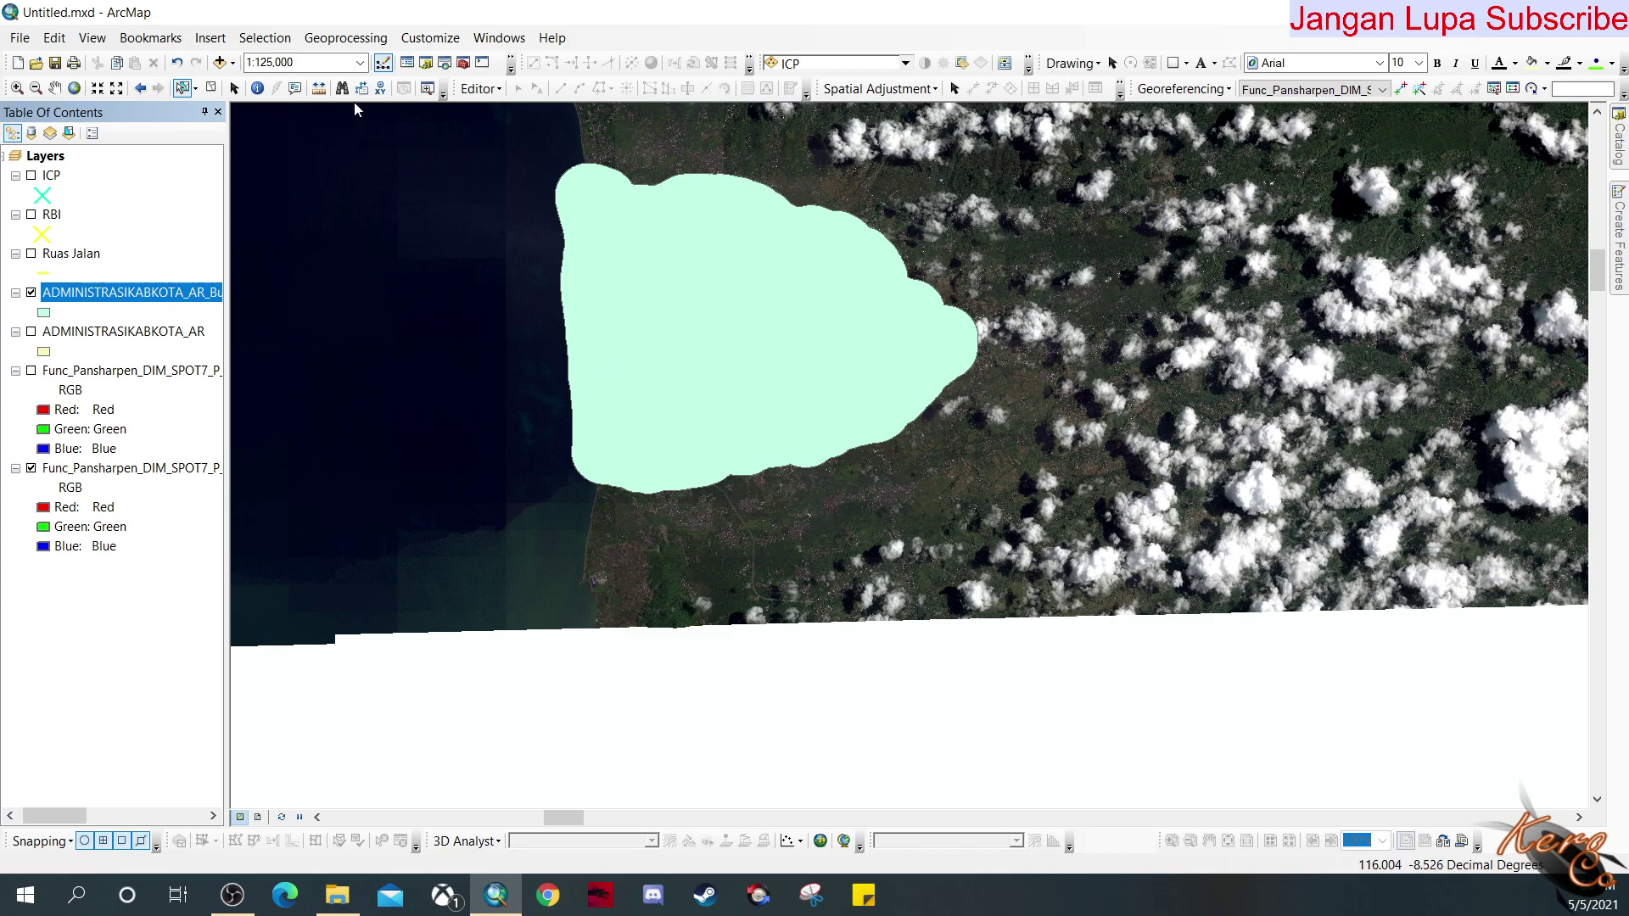
click(464, 64)
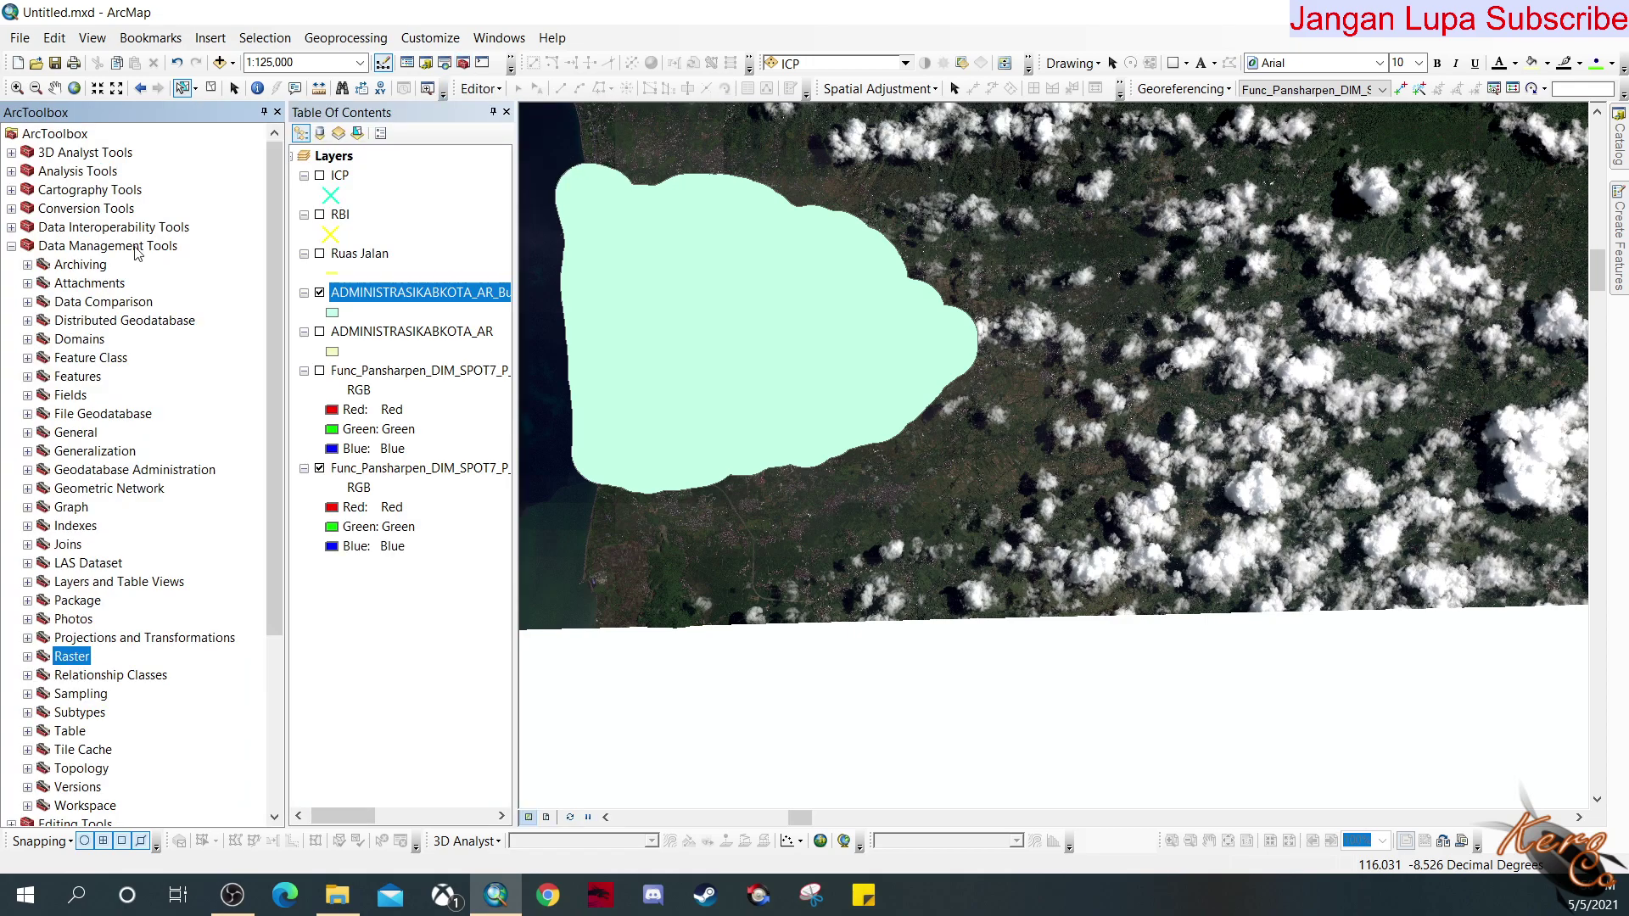
click(12, 247)
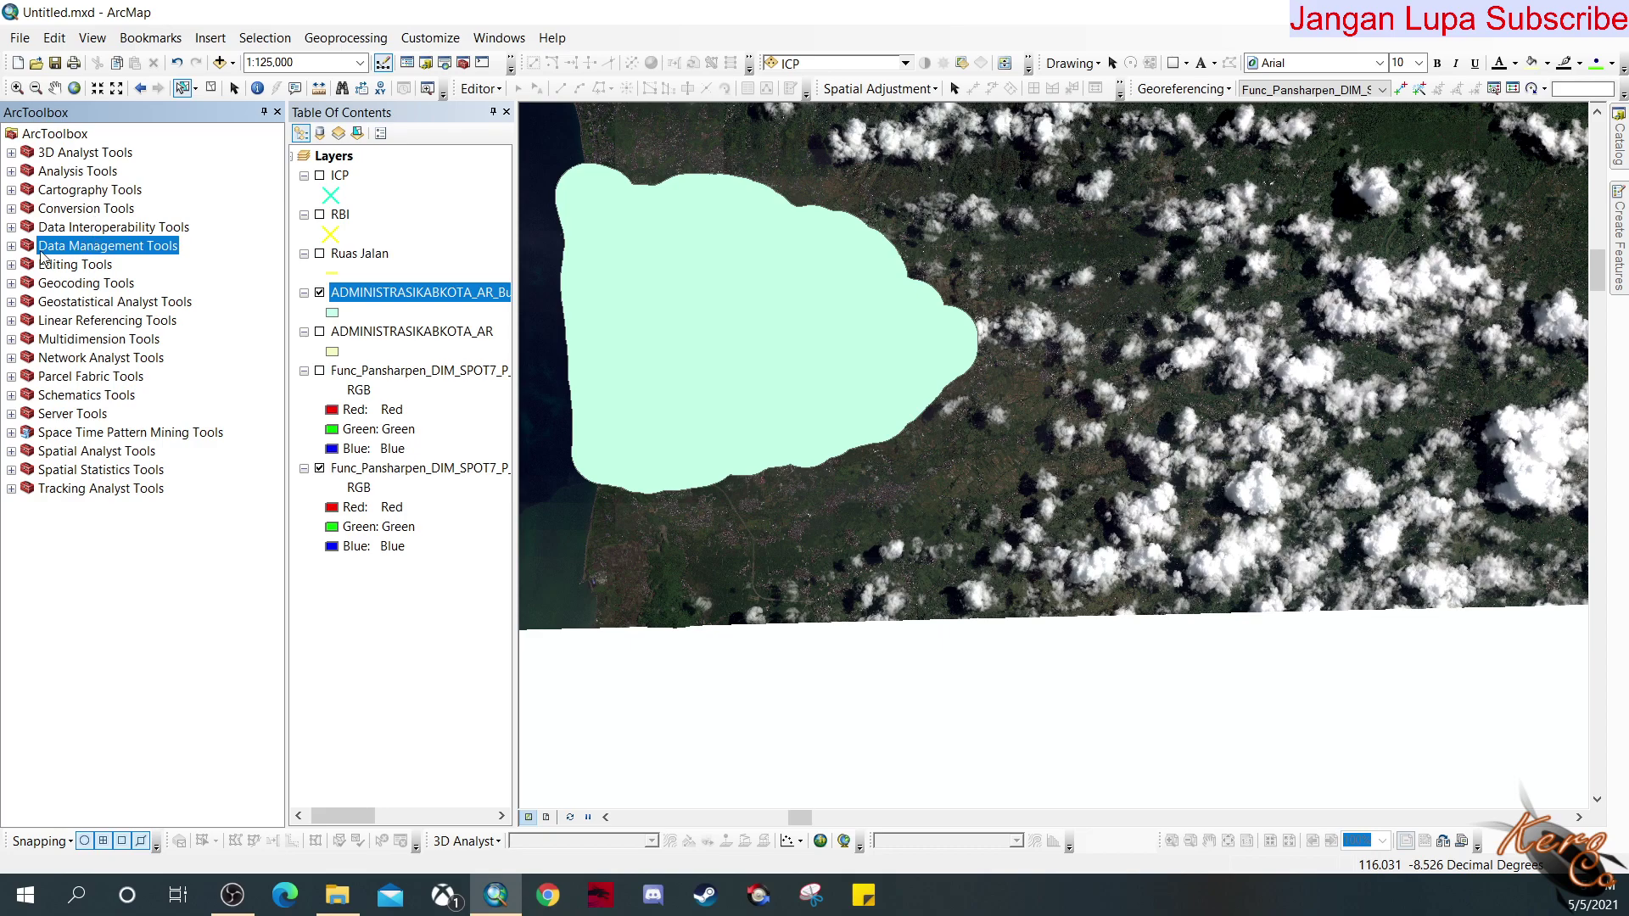
click(10, 247)
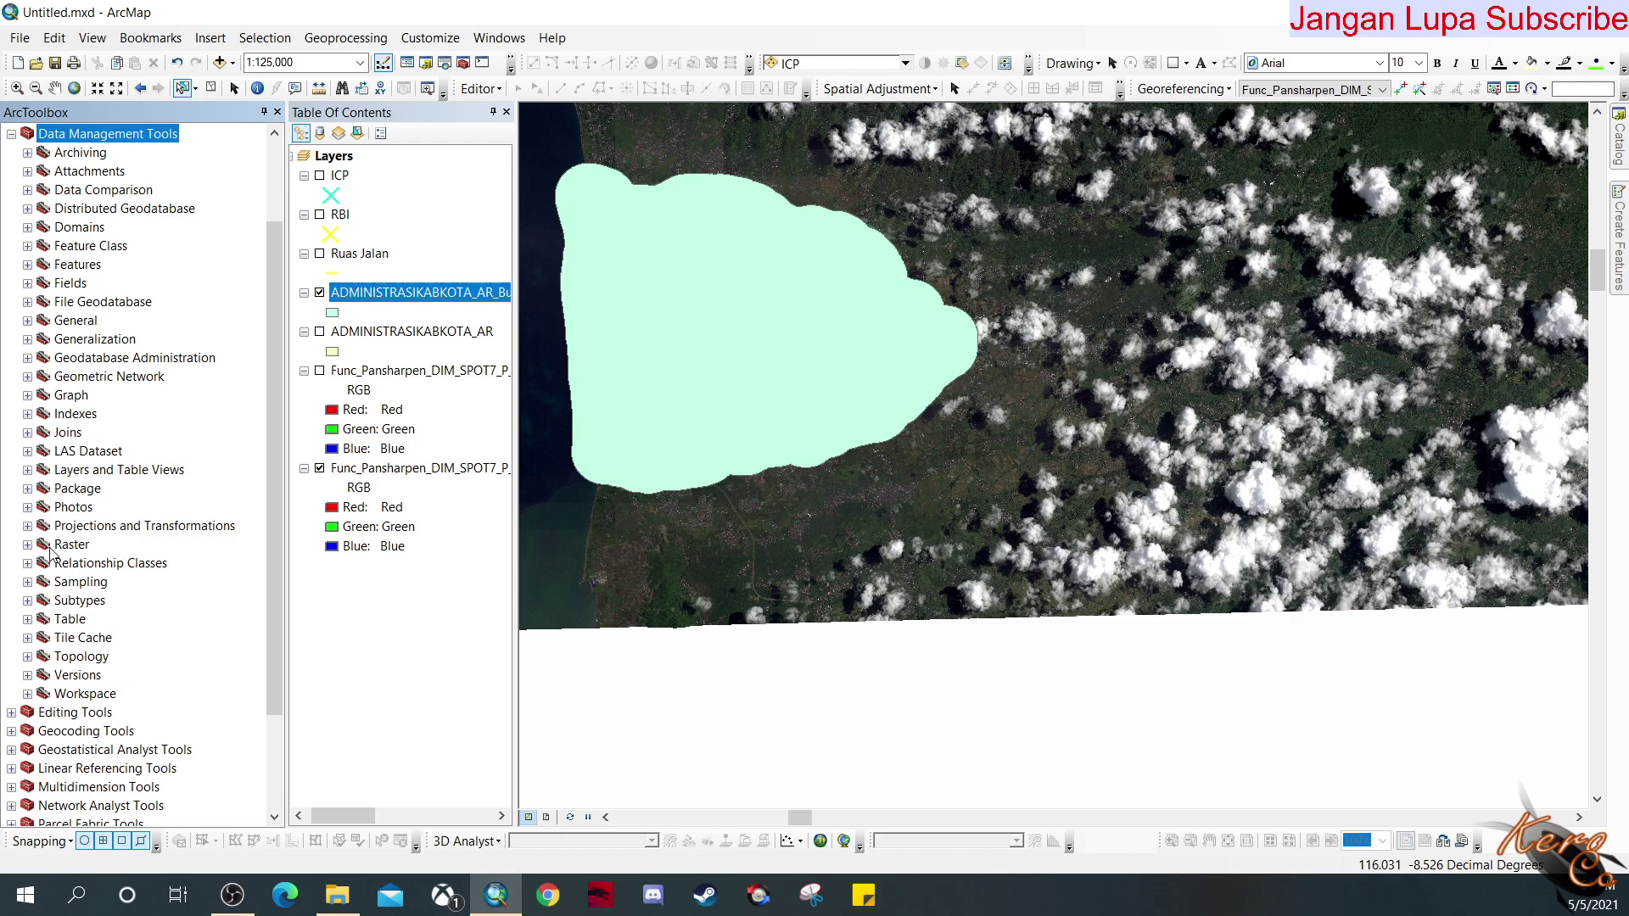
click(27, 545)
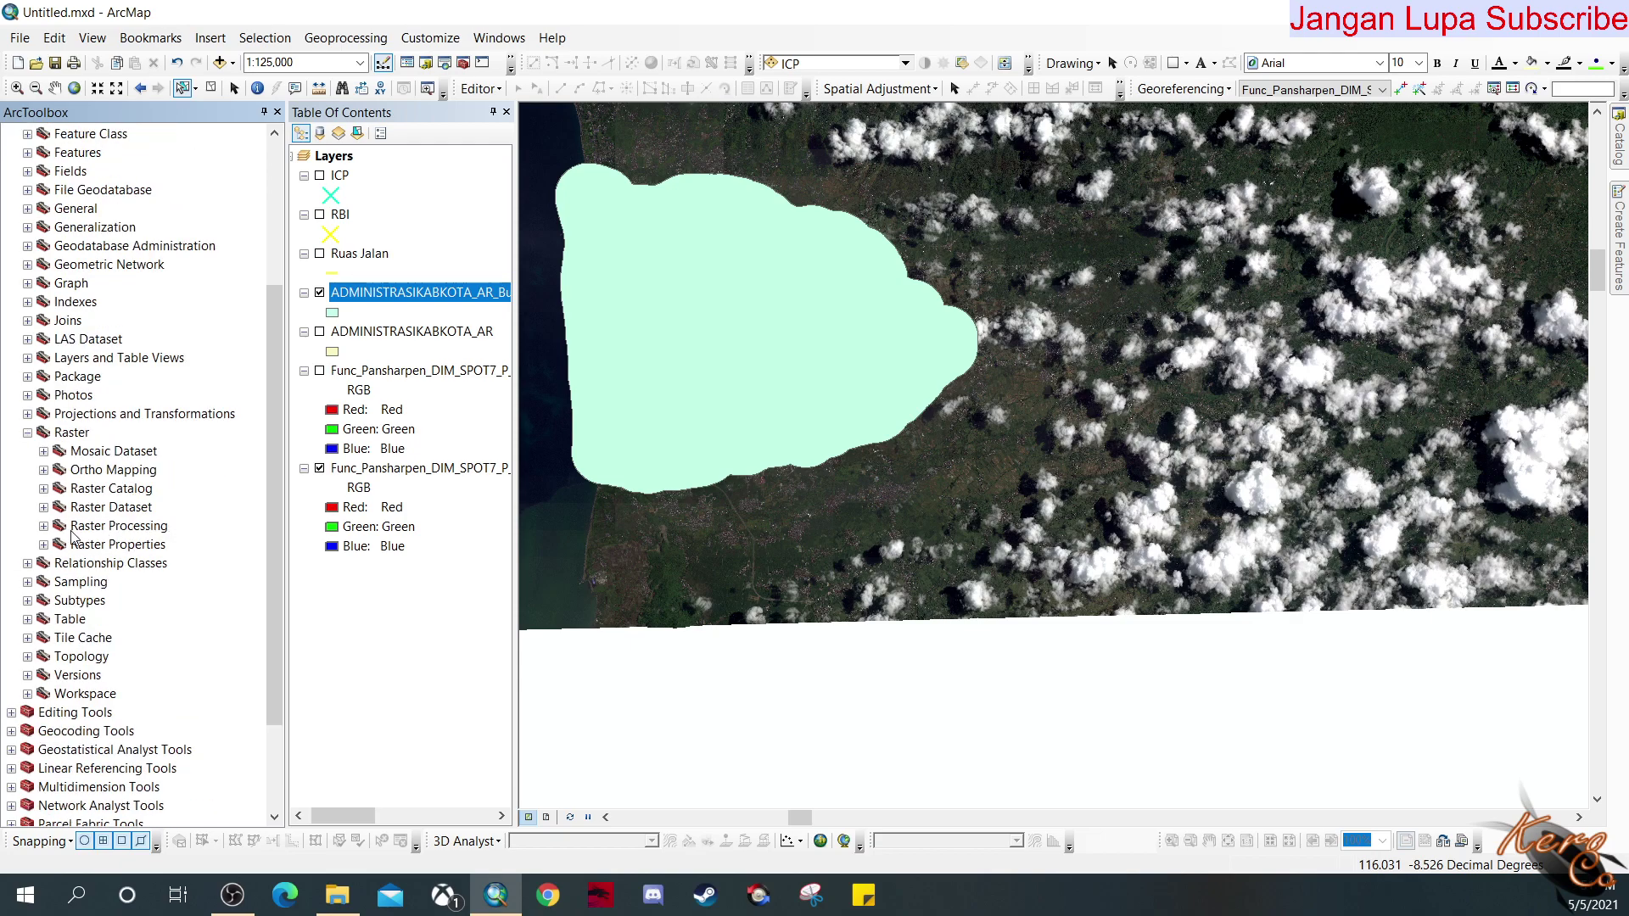
click(44, 527)
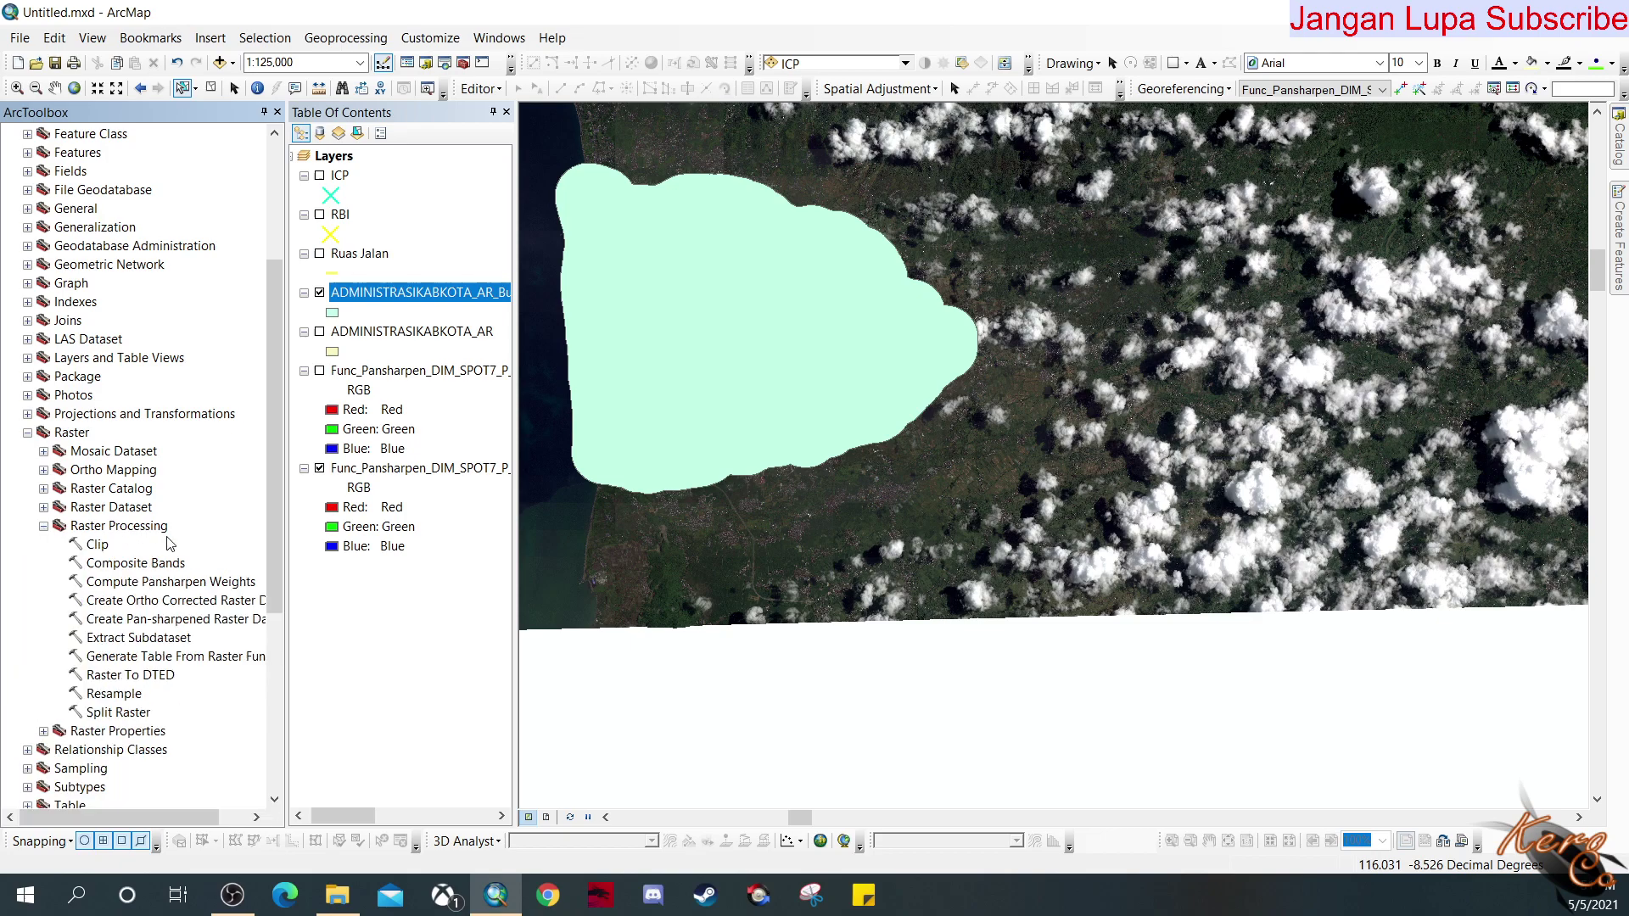
double_click(97, 546)
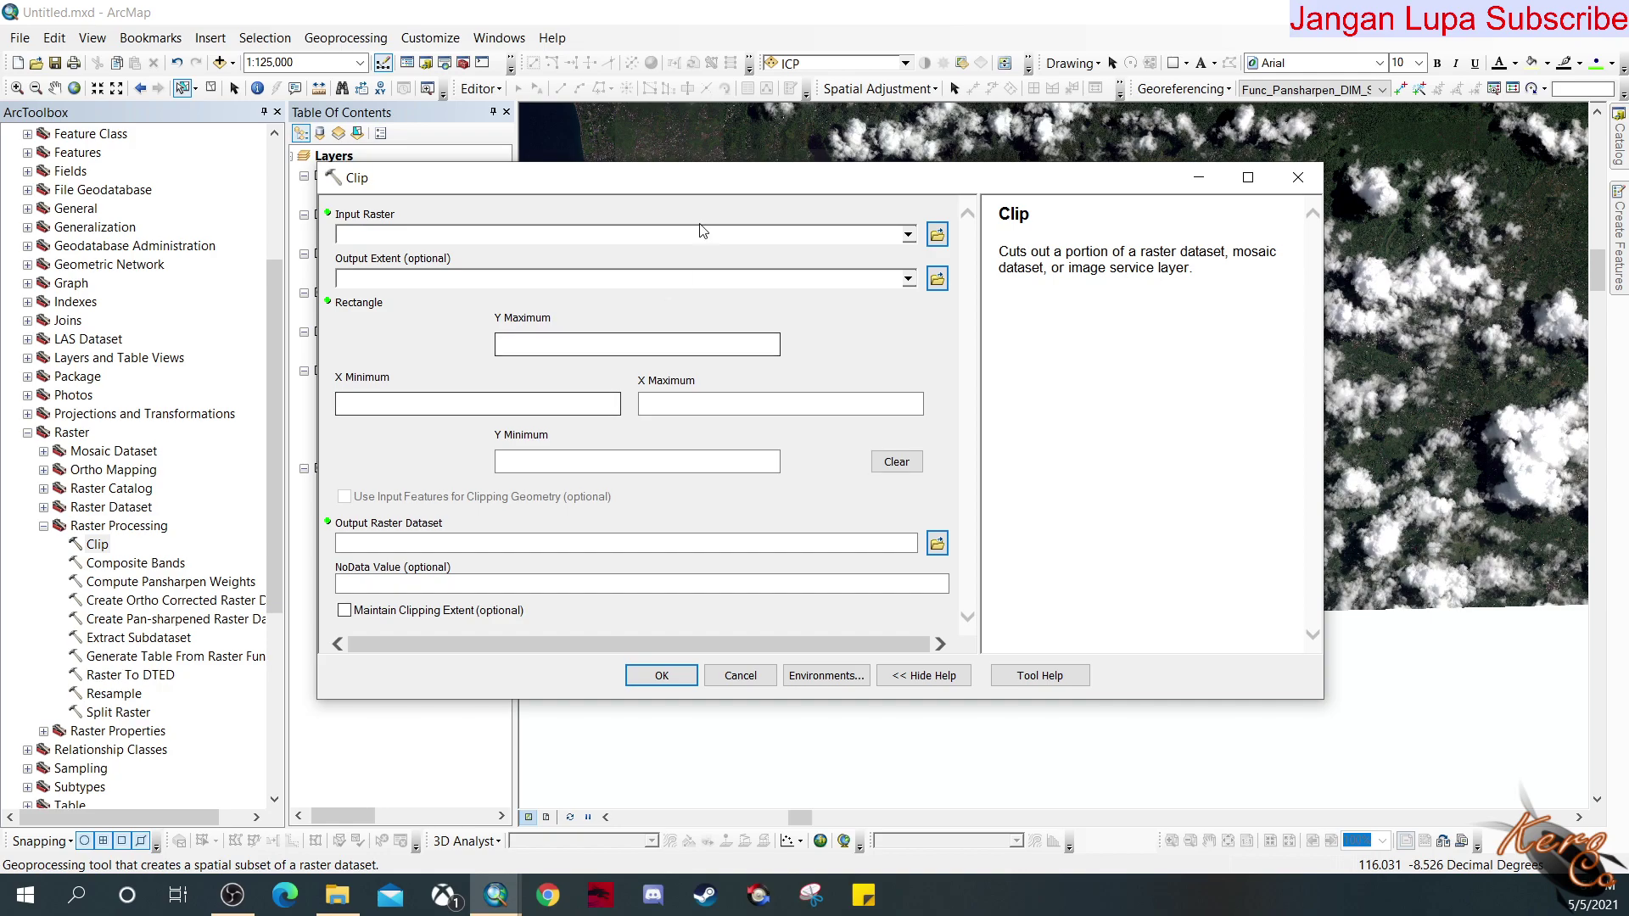
Set the second Func_Pansharpen_DIM_SPOT7 layer as the raster to clip and ADMINISTRASIKABKOTA_AR_Buffe2 as the output extent.
click(908, 236)
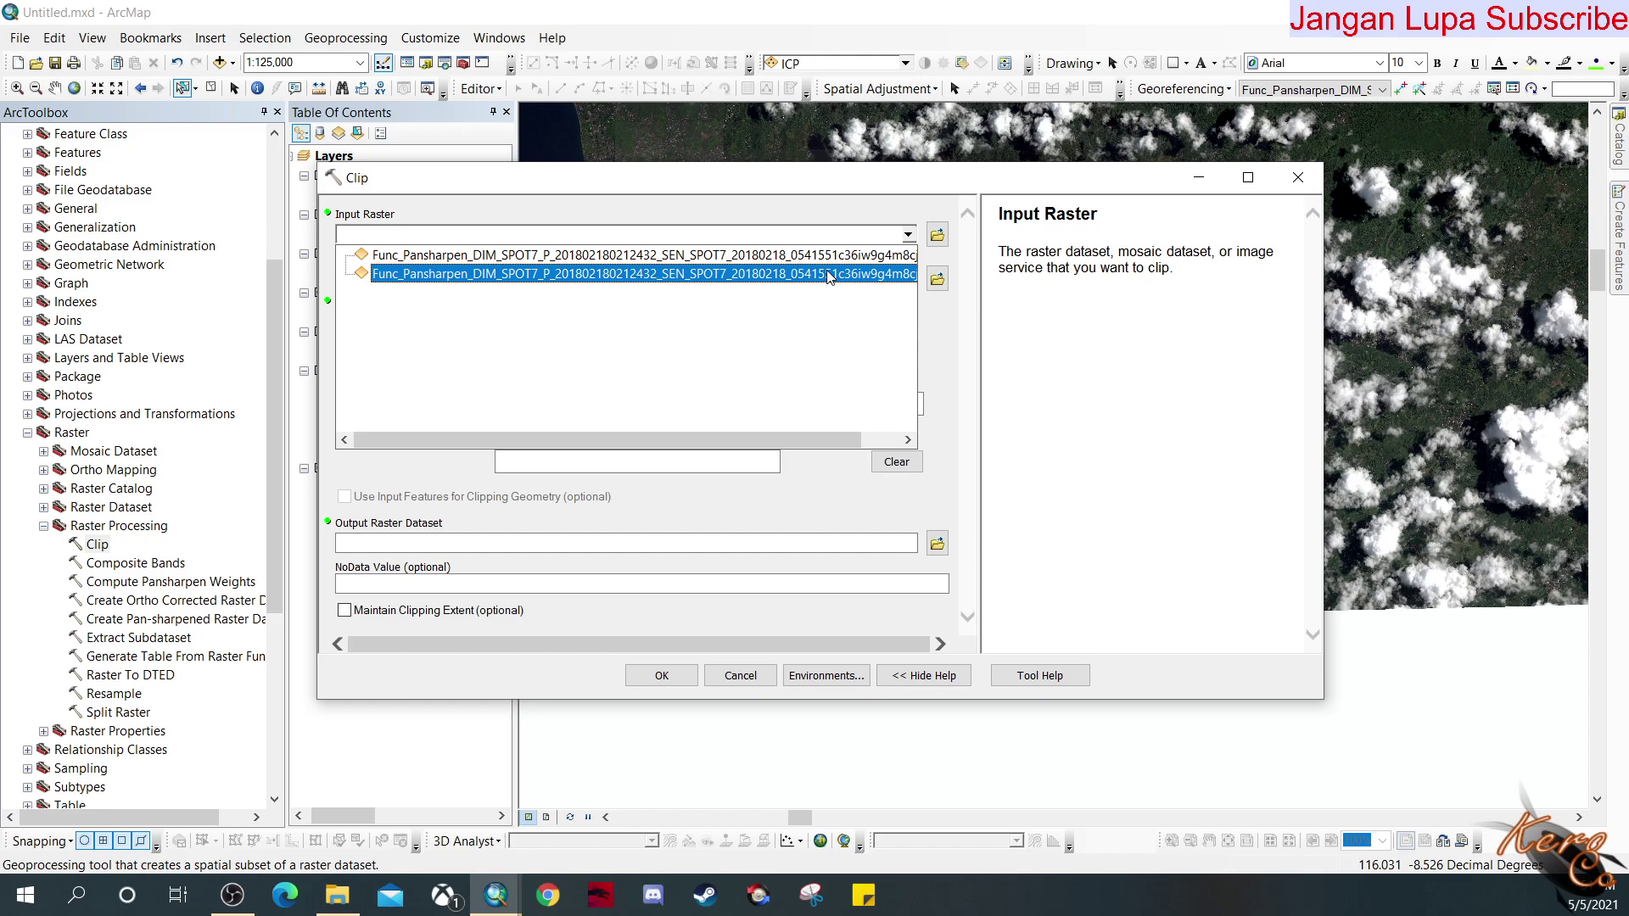
click(829, 275)
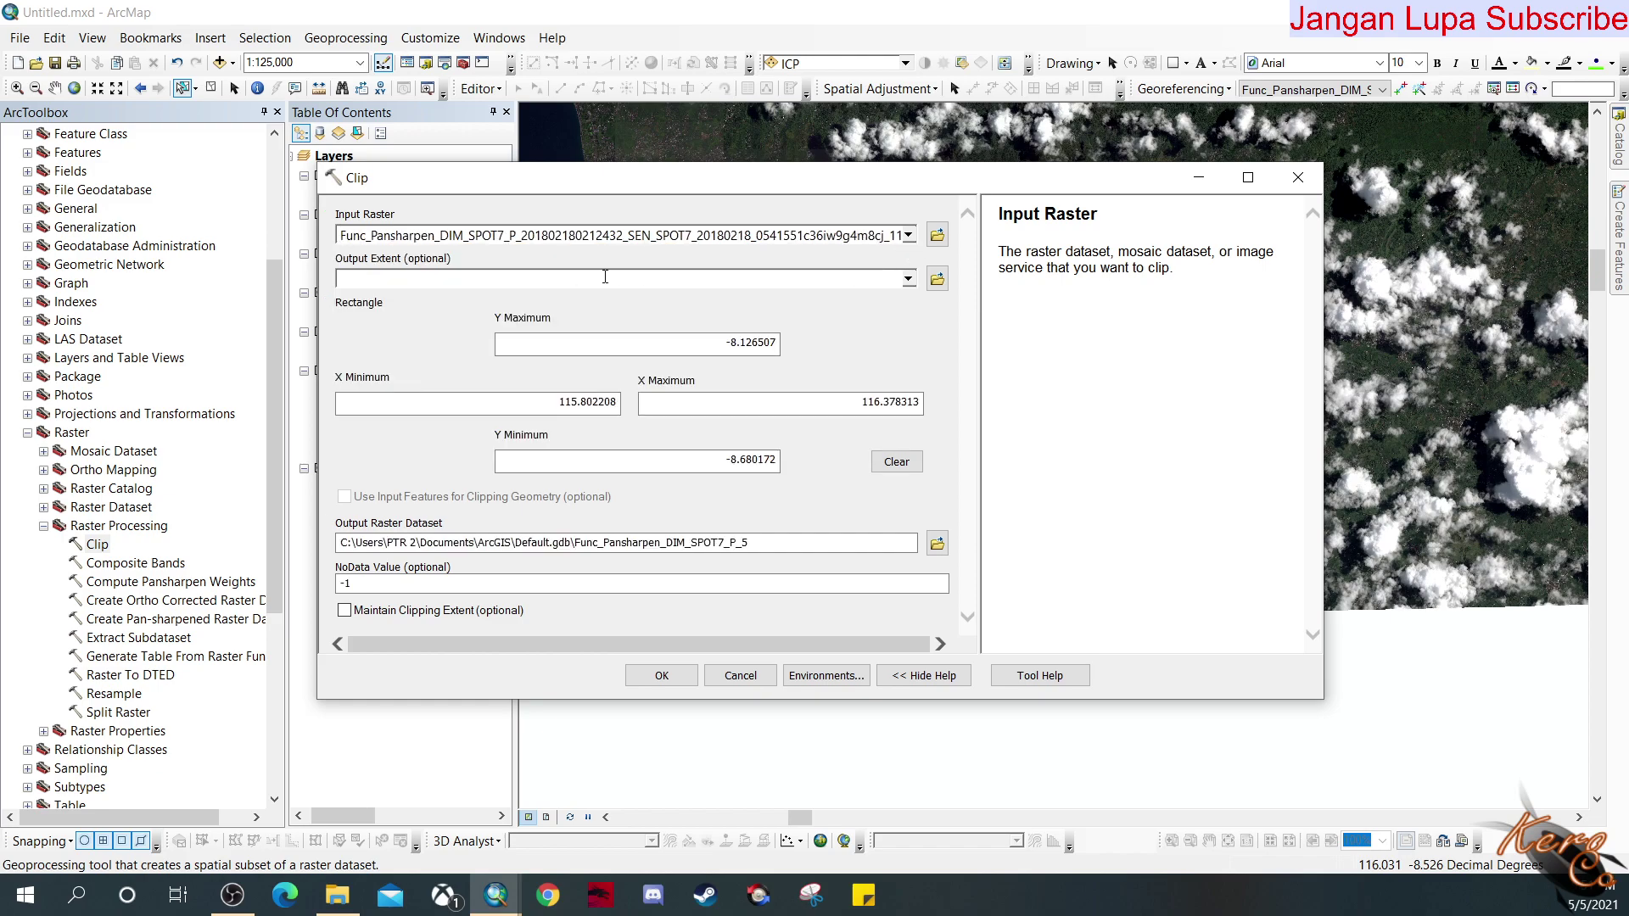
click(908, 280)
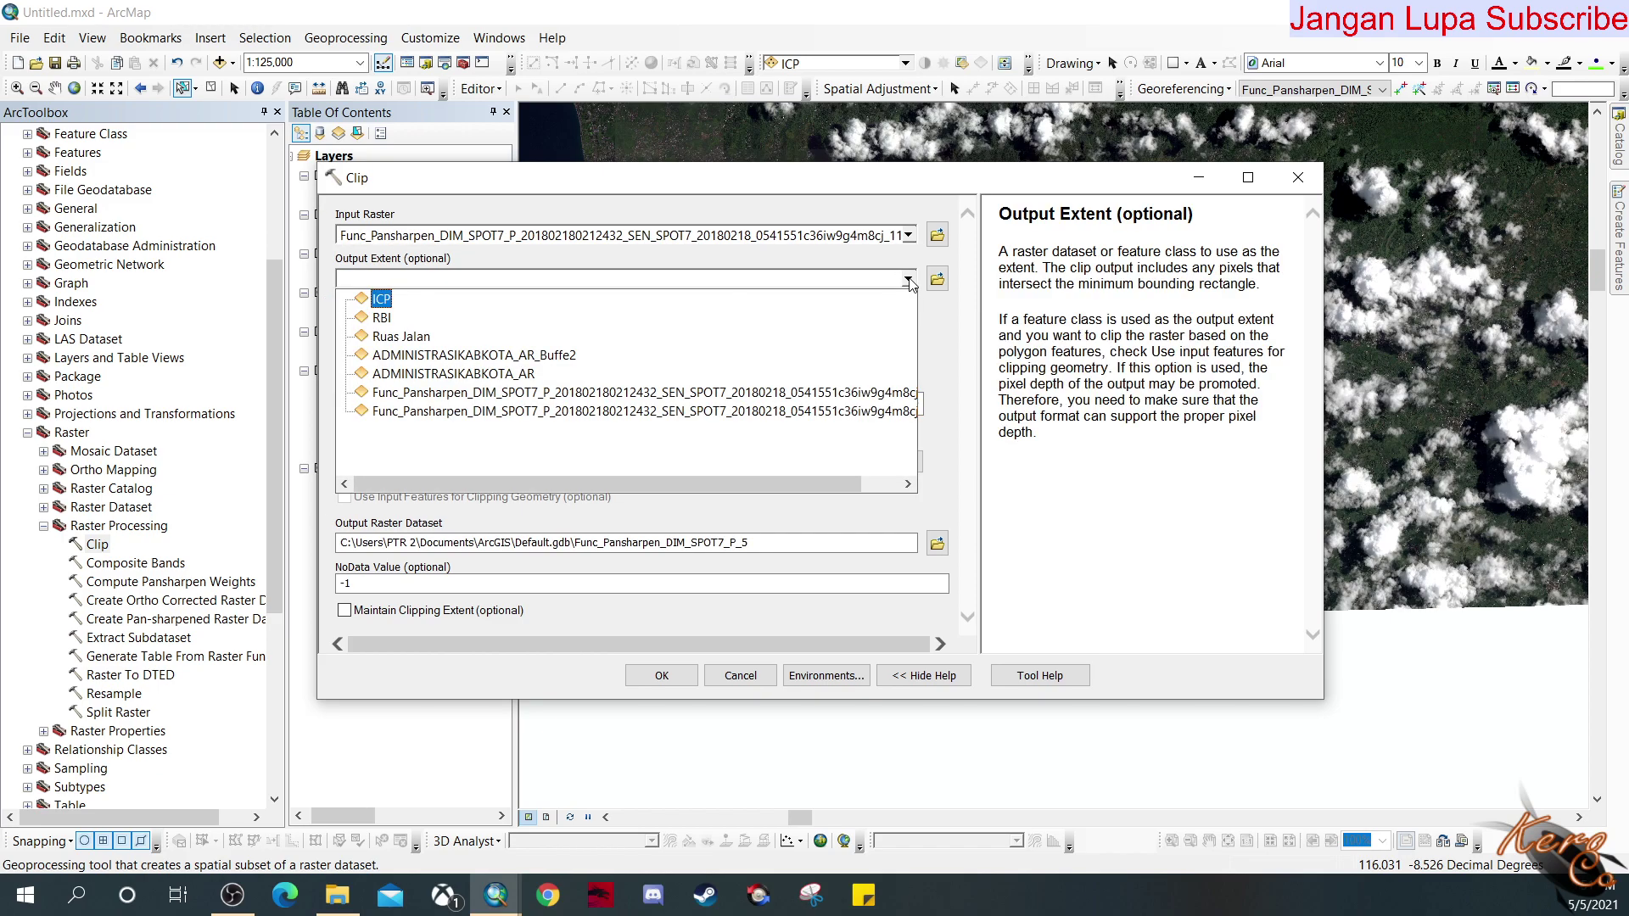
click(439, 353)
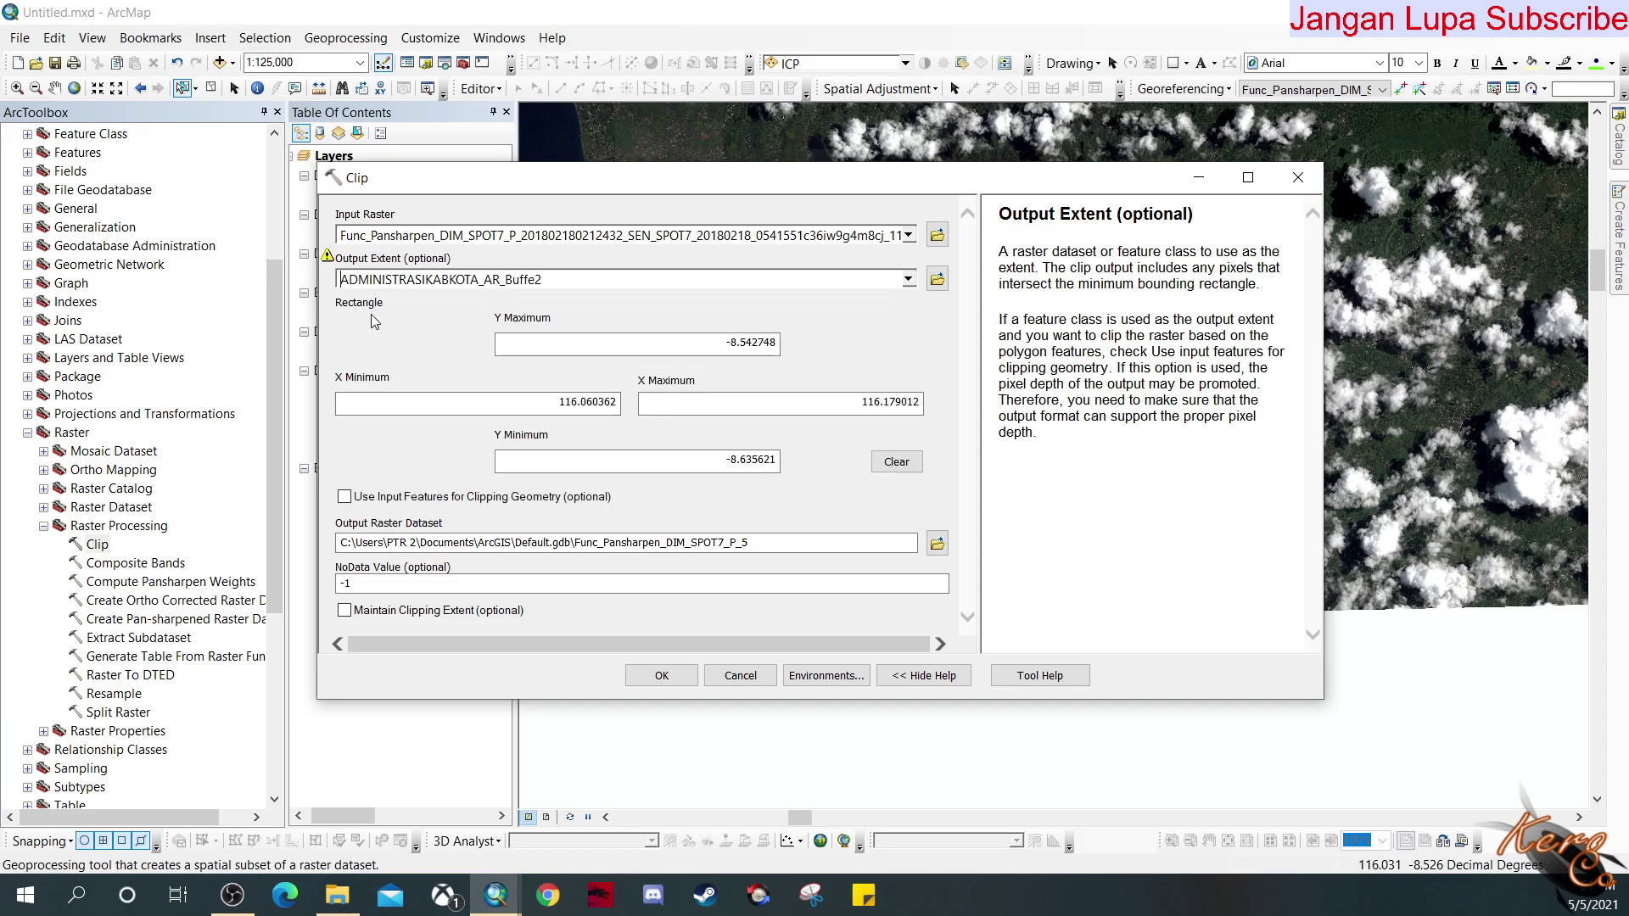
drag(761, 179, 839, 248)
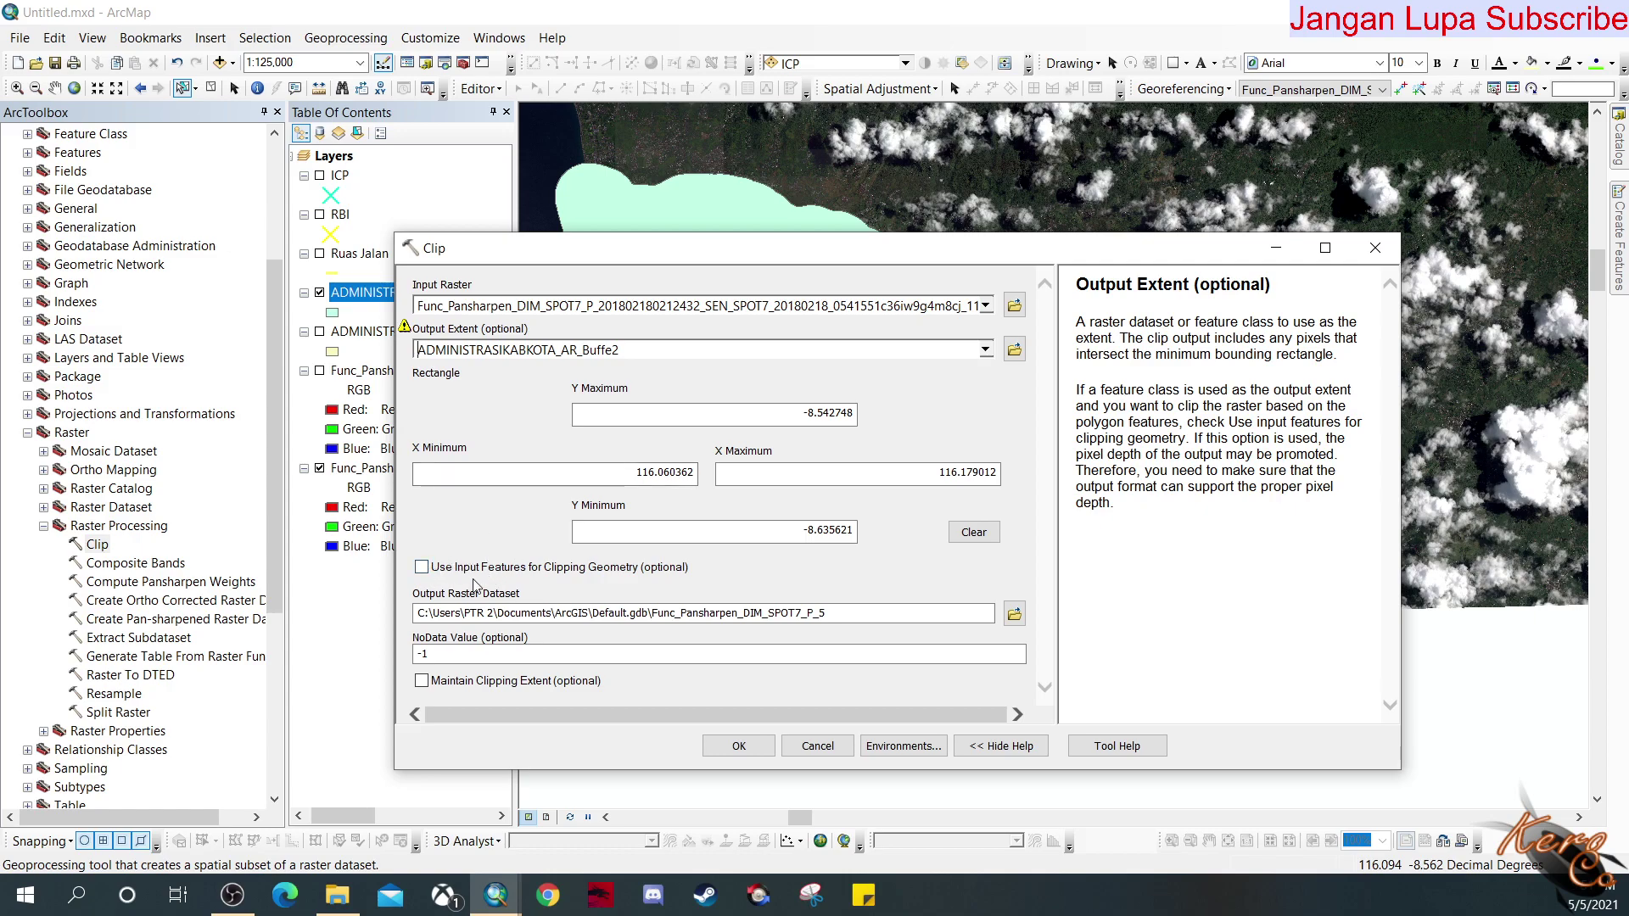
Enable the use of input features for clipping geometry and run the clip with the default output raster dataset.
click(424, 569)
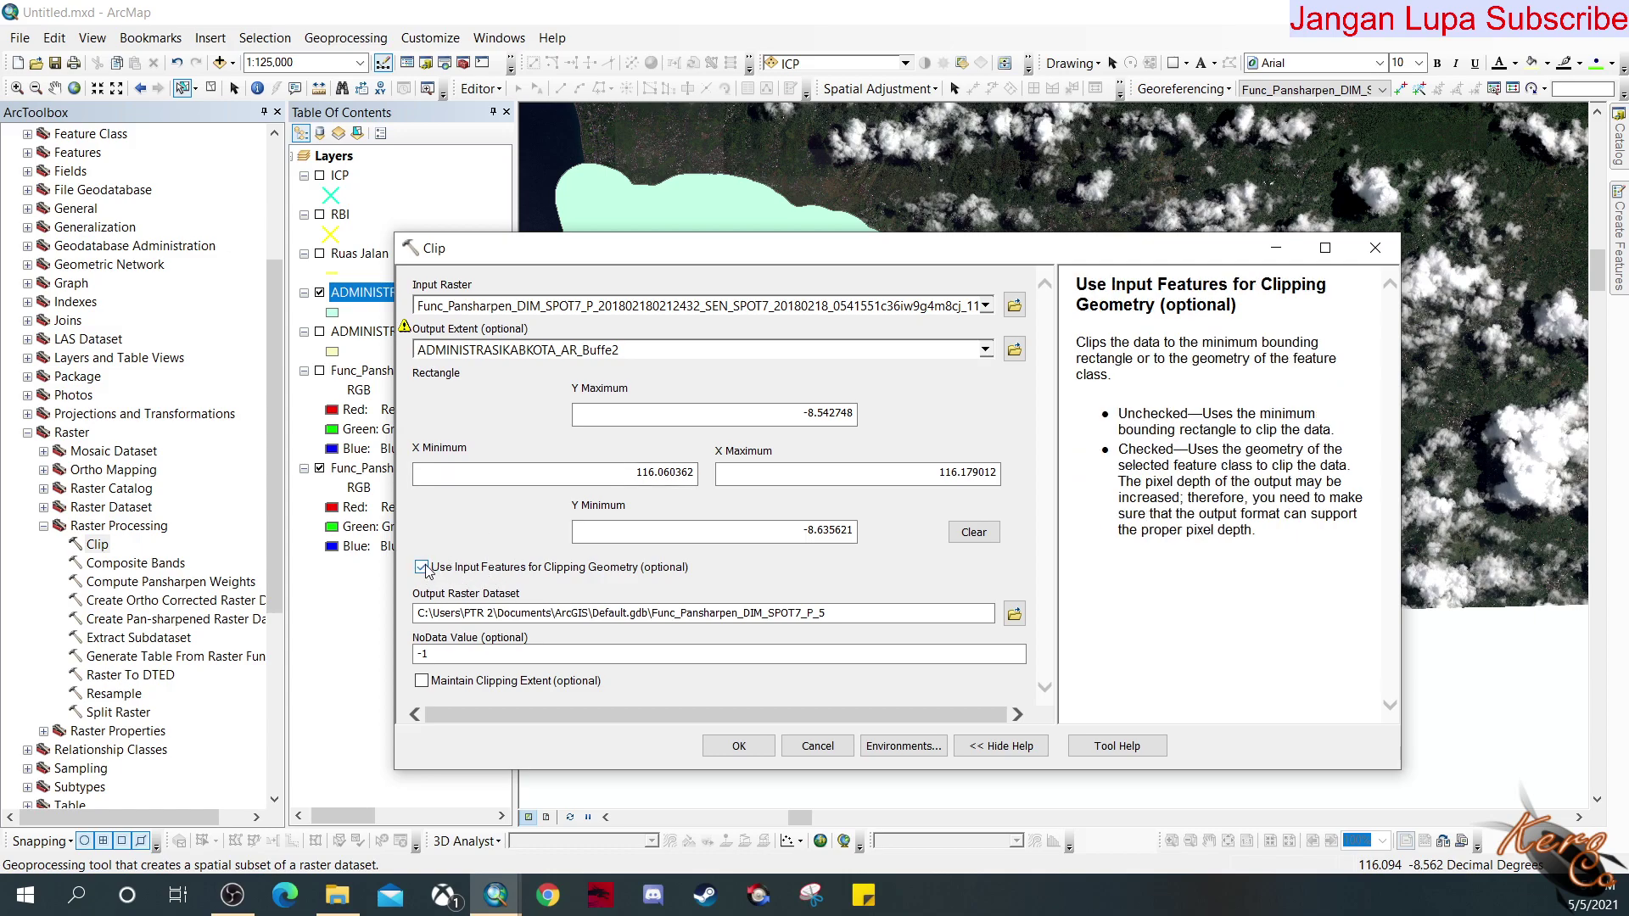
click(423, 568)
click(423, 567)
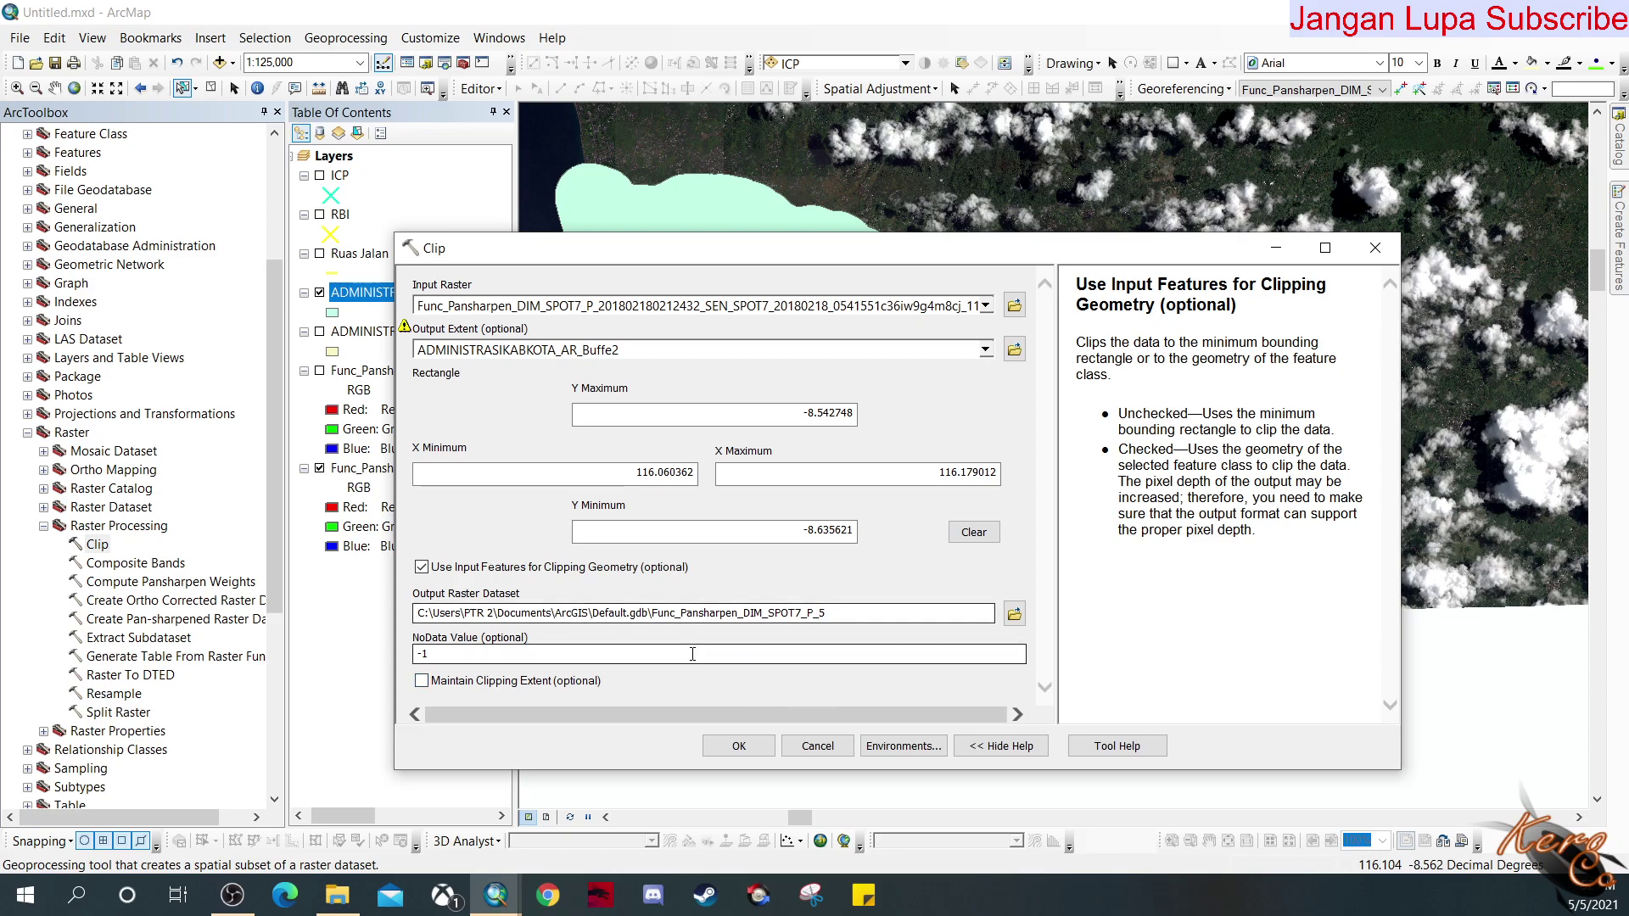
click(739, 748)
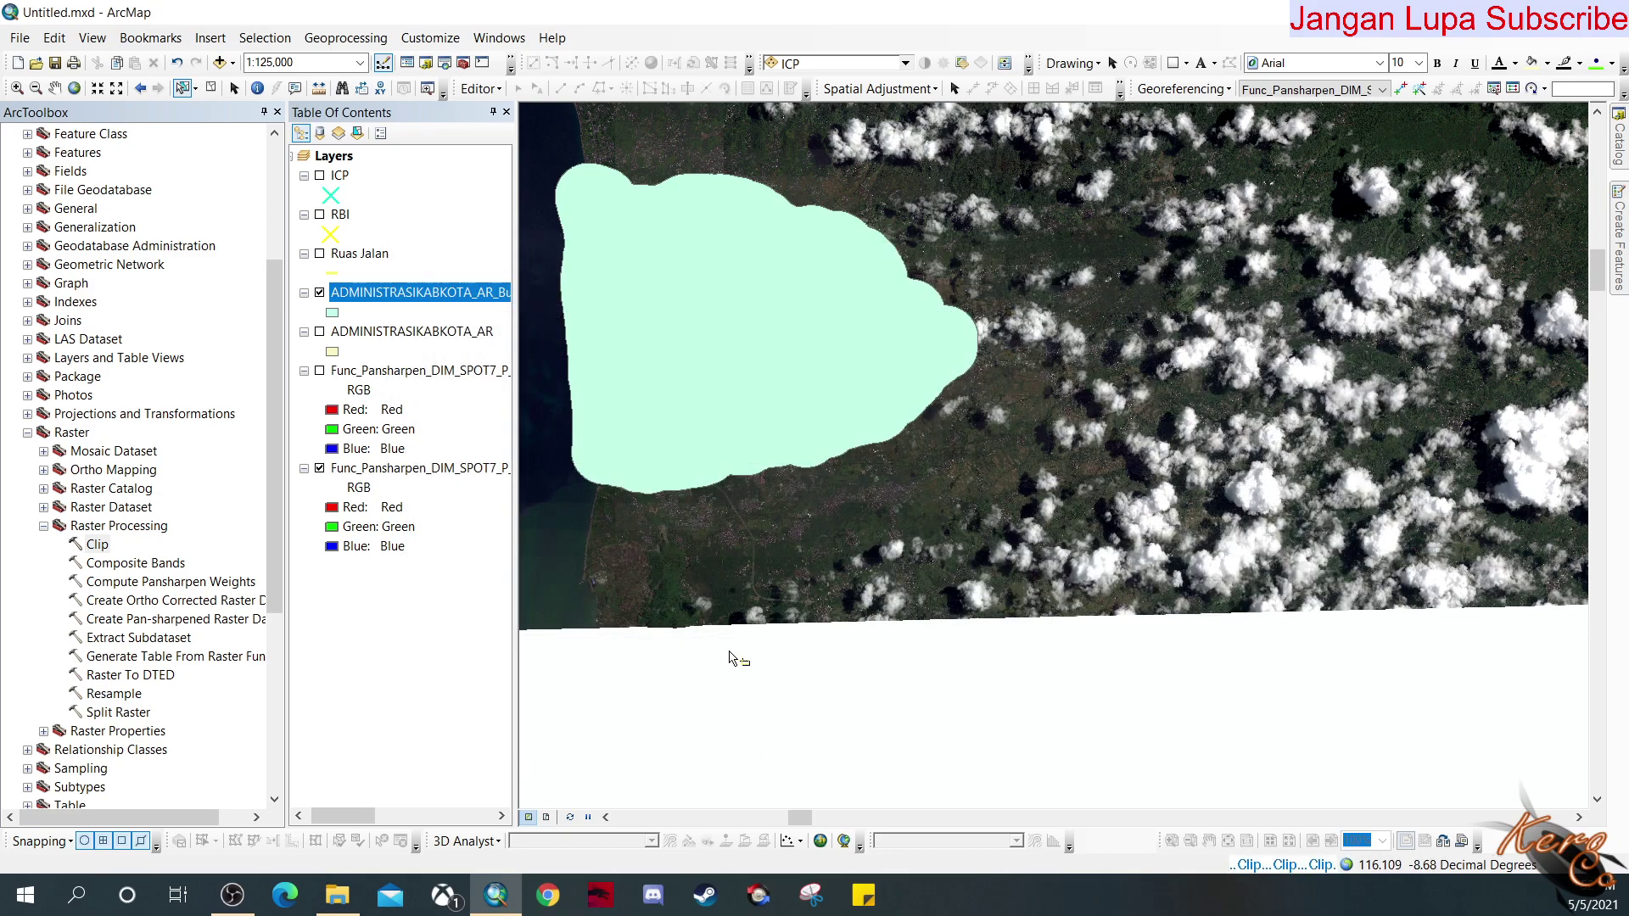